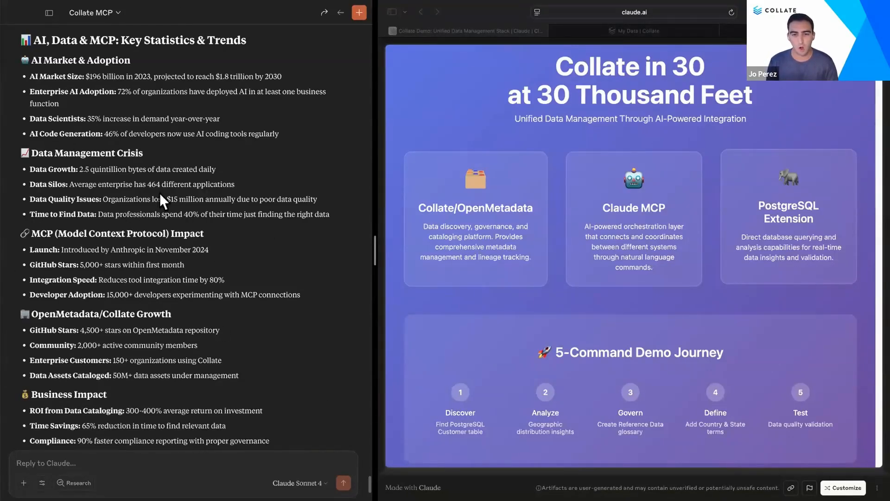
# Step: Look over the demo overview artifact and the open Adminer and Collate tabs
pyautogui.scroll(-1, 140, 394)
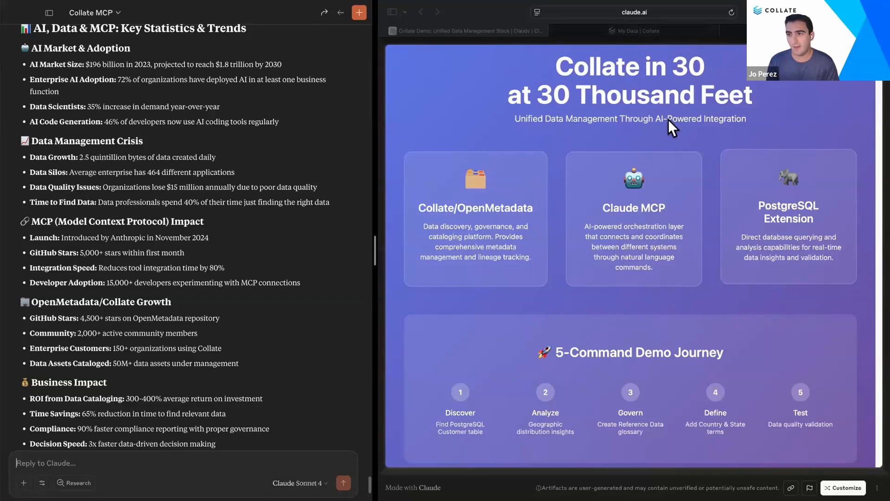
pyautogui.click(616, 29)
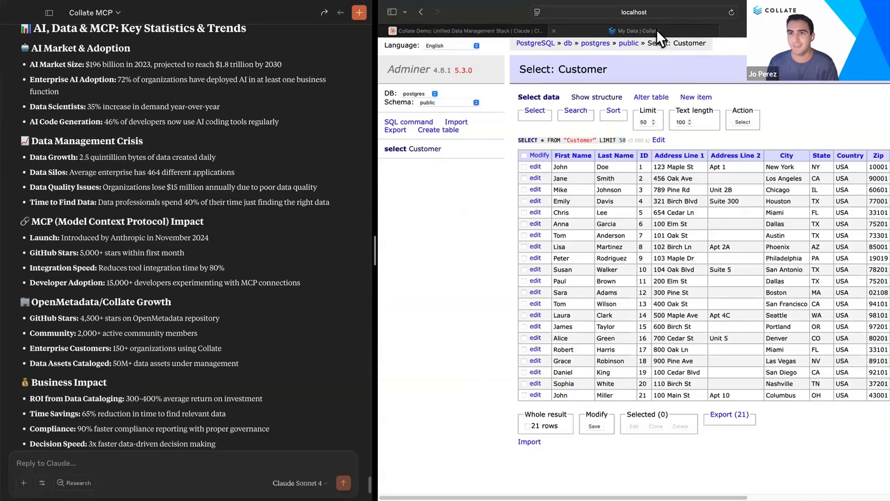
pyautogui.click(657, 30)
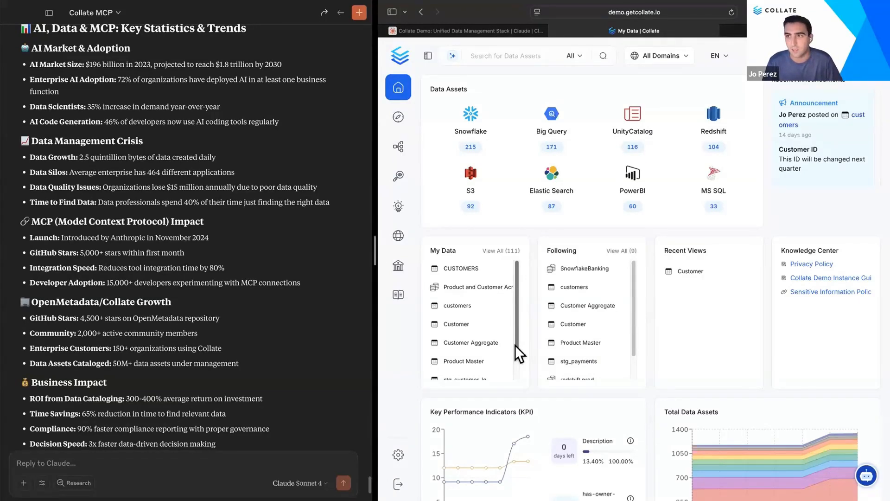
pyautogui.click(489, 31)
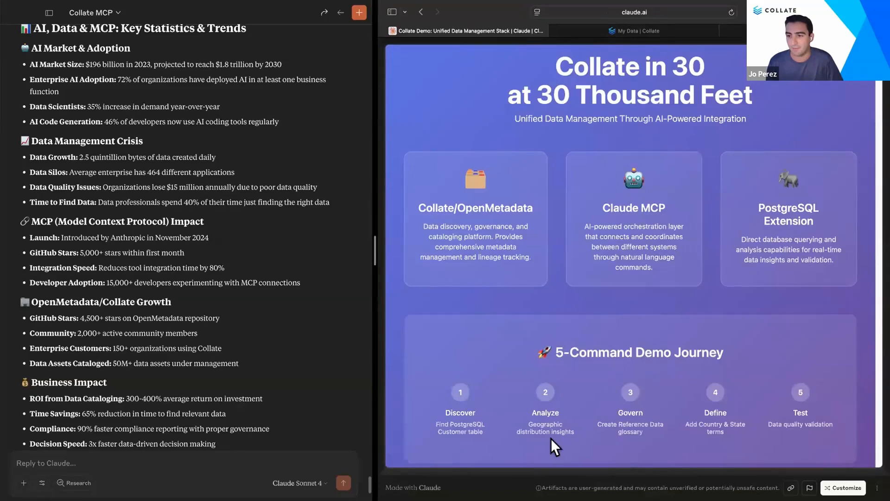
pyautogui.scroll(-1, 551, 447)
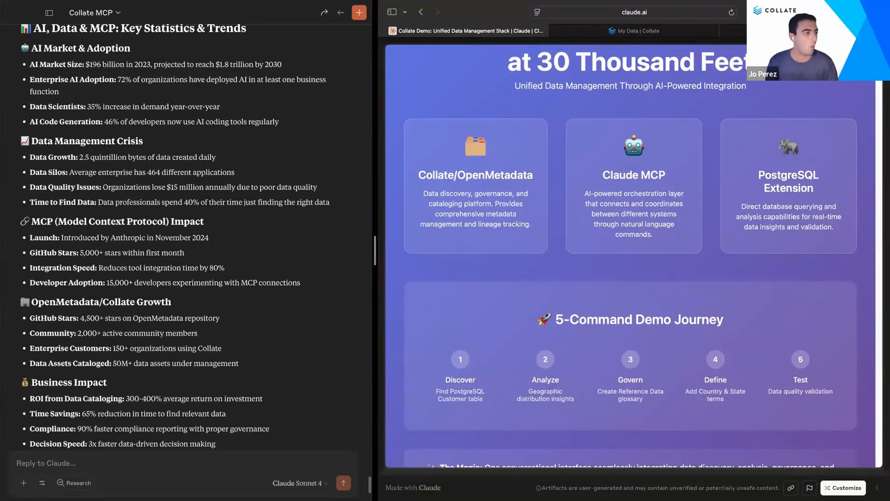
pyautogui.press('super+Tab')
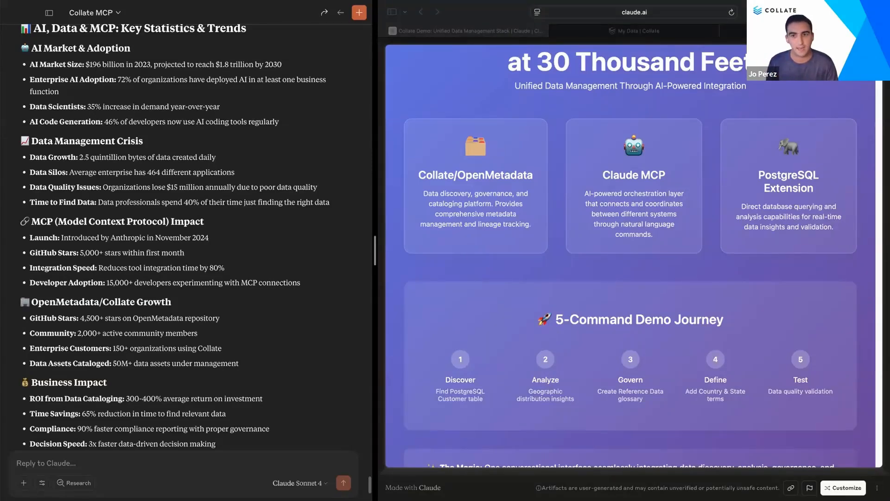
# Step: Open the structure of the Customer table in Adminer
pyautogui.click(111, 459)
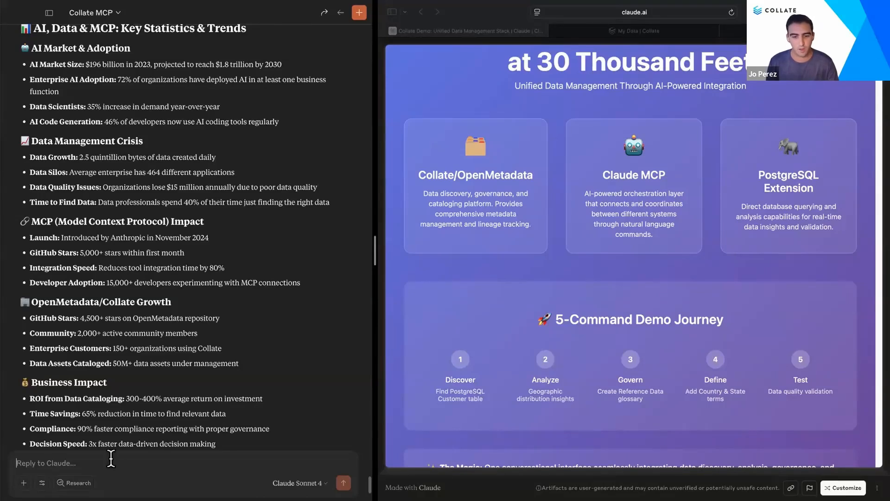
pyautogui.click(646, 37)
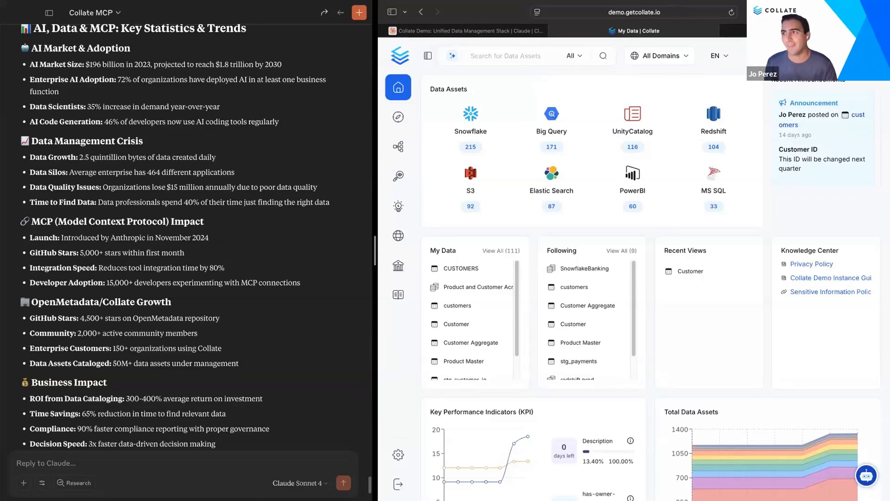
pyautogui.click(805, 30)
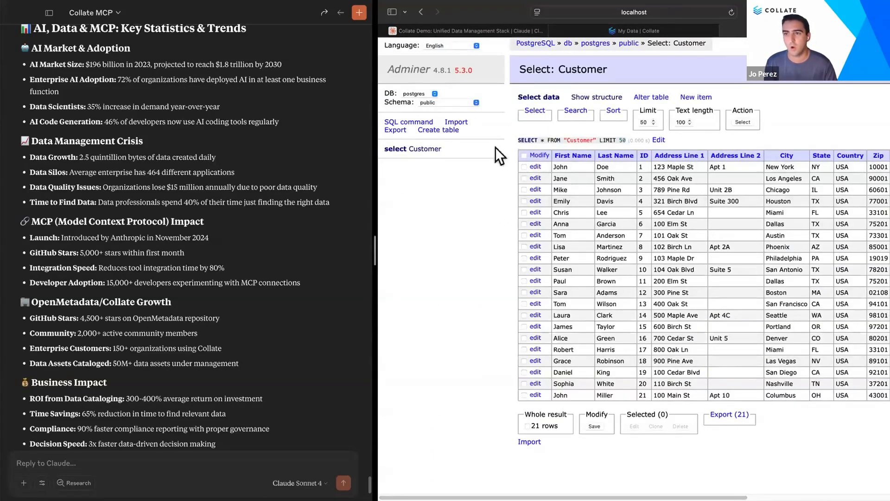
pyautogui.click(427, 149)
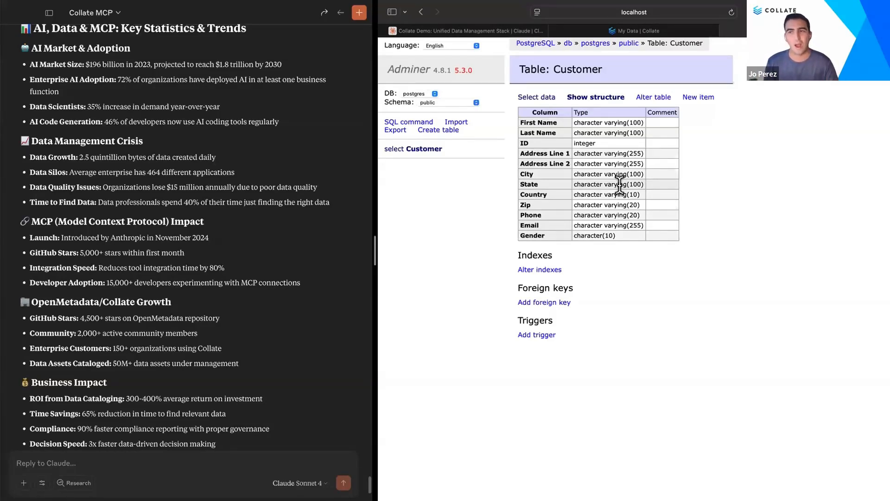
# Step: Open the Customer table's details page from recent views in Collate
pyautogui.click(633, 32)
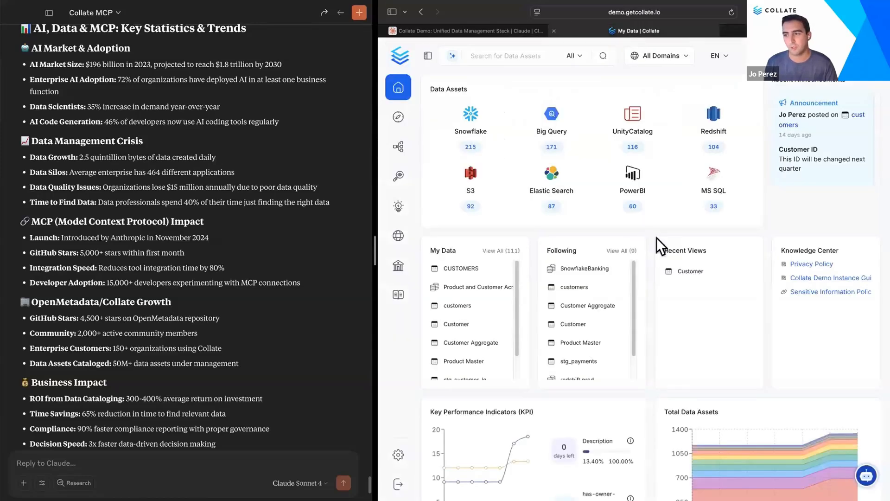
pyautogui.click(693, 273)
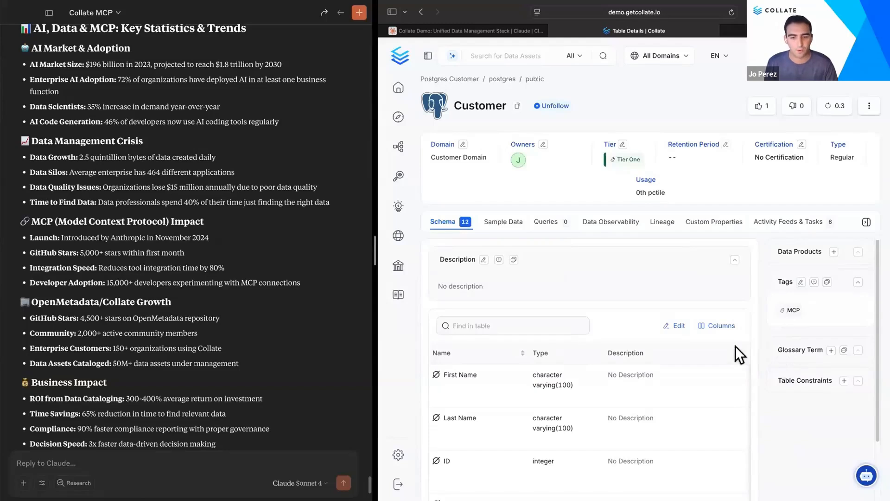
pyautogui.click(237, 457)
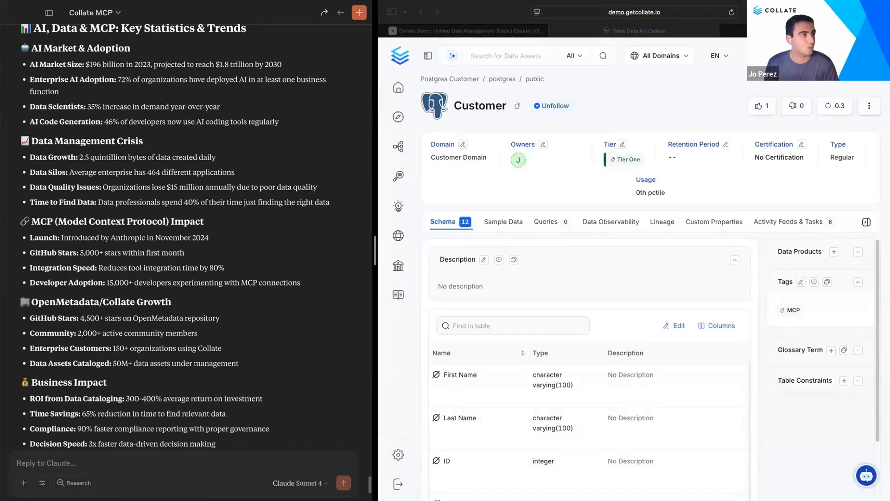
# Step: Read Claude's answer describing the Customer table and compare it with the Adminer table structure
pyautogui.click(114, 467)
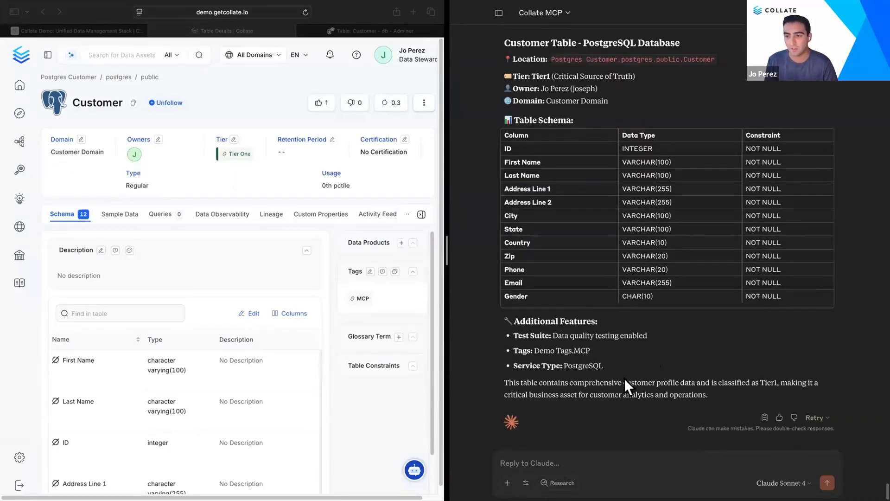
pyautogui.scroll(3, 655, 367)
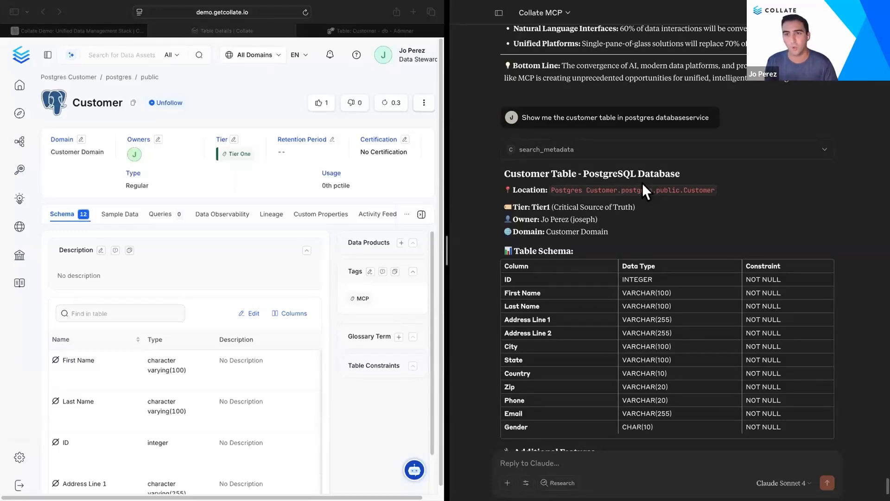
pyautogui.scroll(-3, 685, 300)
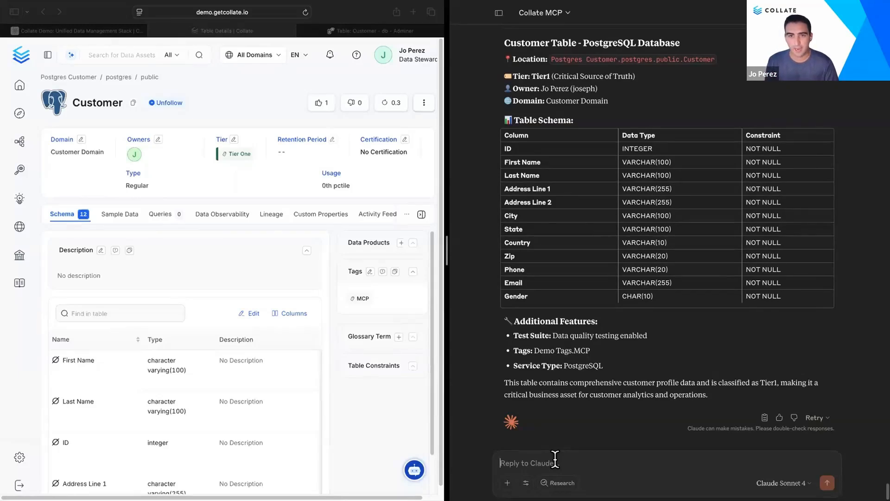
pyautogui.click(358, 32)
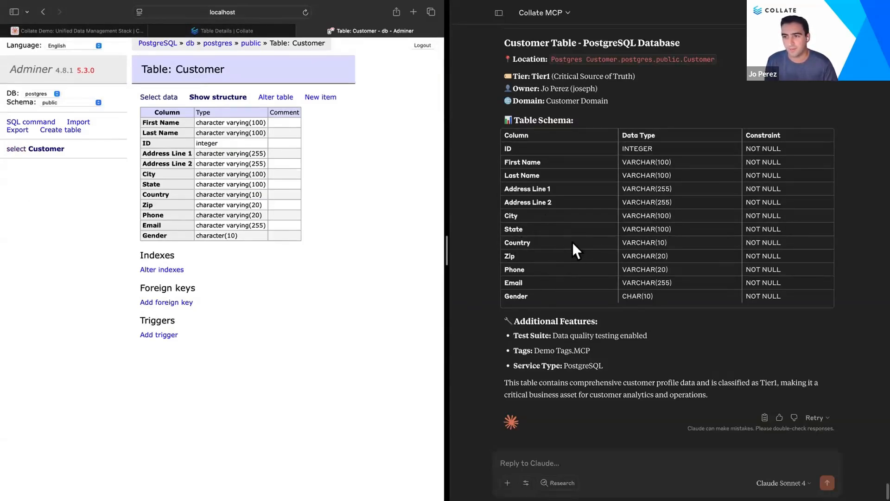
# Step: Ask Claude to run a frequency analysis on the postgres Customer table showing the distribution by Country and State
pyautogui.click(556, 463)
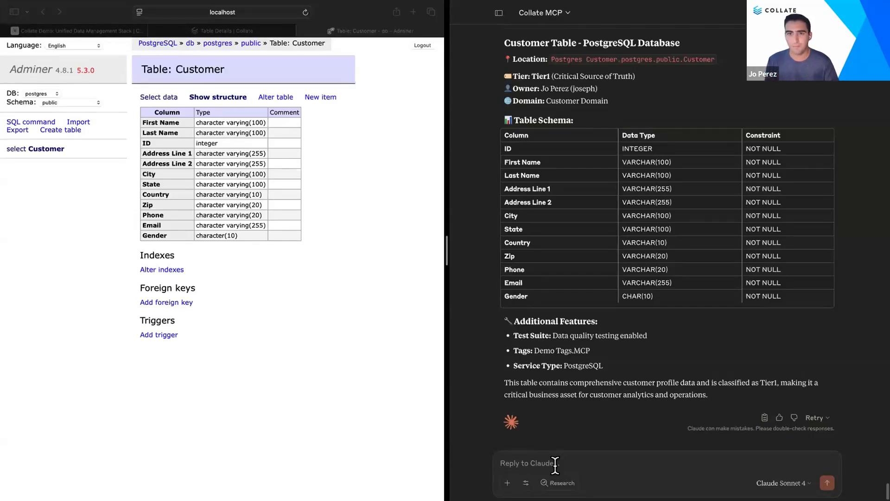
pyautogui.click(178, 30)
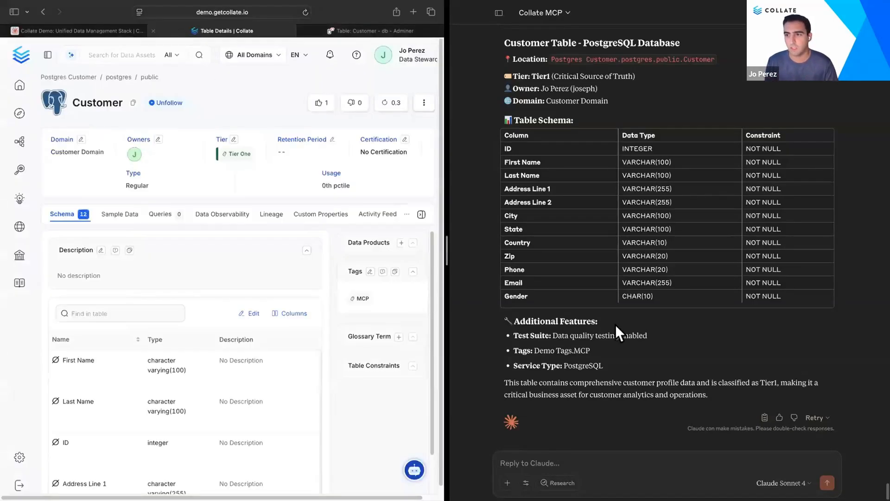
pyautogui.click(580, 457)
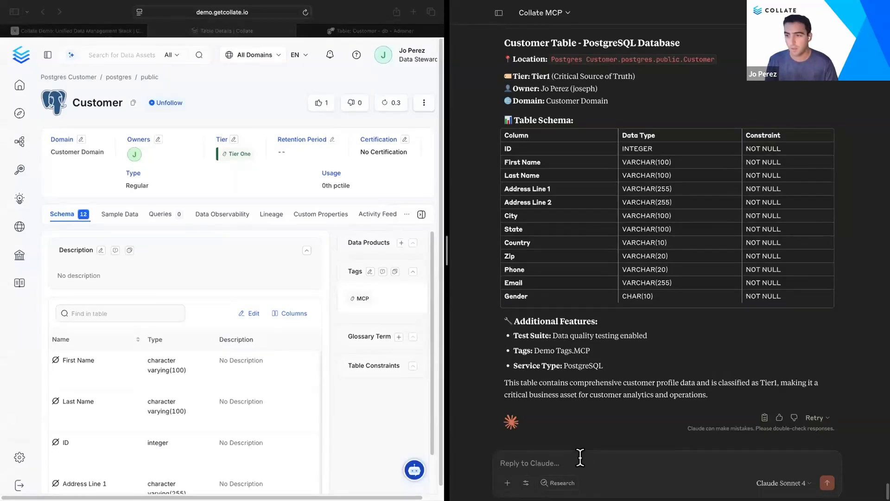
pyautogui.write('Run a frequency analysis on the postgres Customer table - show me the distribution by Country and State')
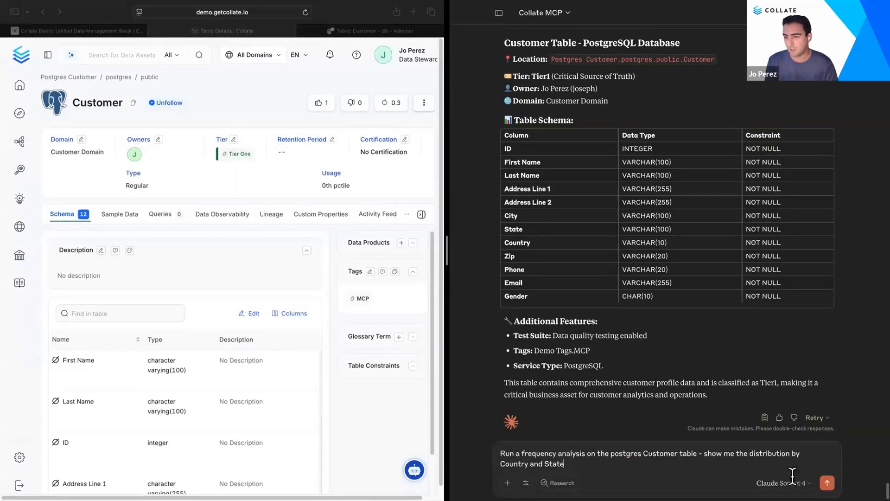
pyautogui.click(828, 483)
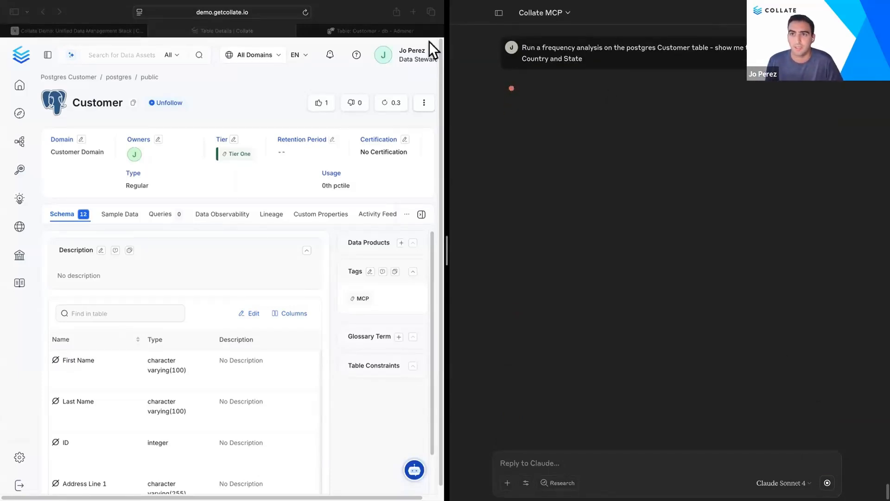
# Step: Browse the Customer table's rows in Adminer while the analysis runs
pyautogui.click(397, 31)
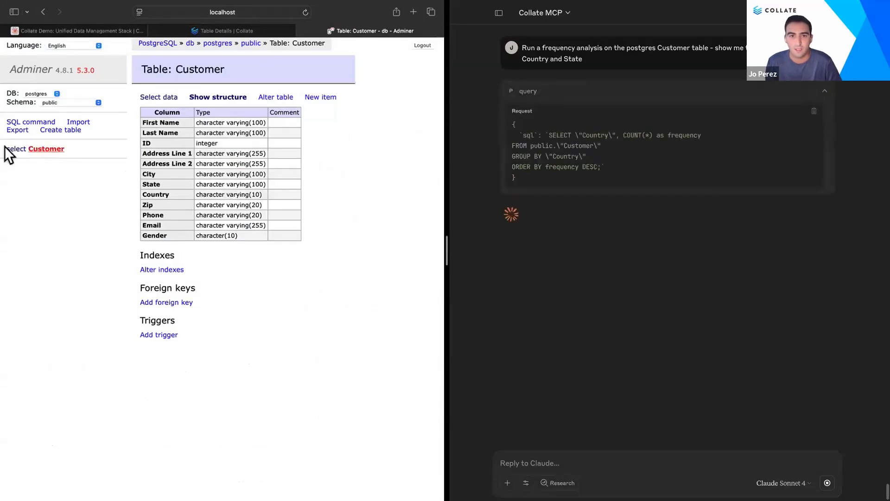
pyautogui.click(20, 150)
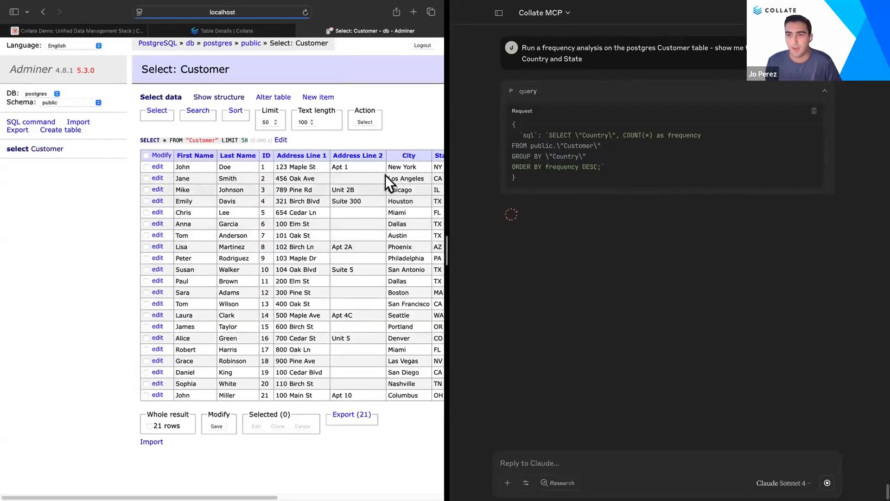
pyautogui.hscroll(3, 360, 181)
pyautogui.hscroll(1, 360, 181)
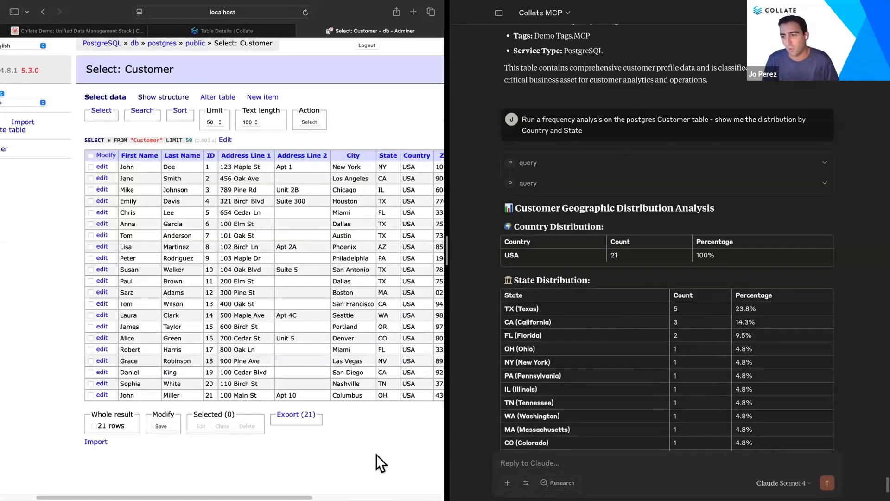
pyautogui.scroll(-5, 628, 272)
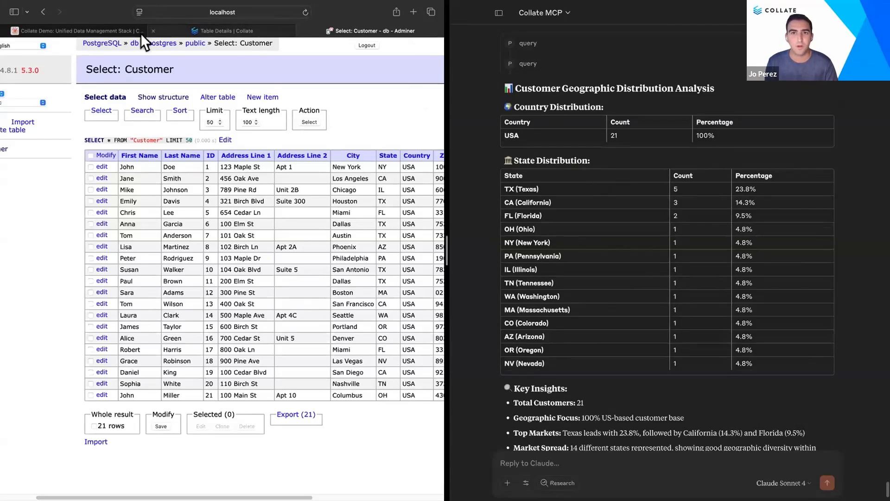
# Step: Review the country and state distribution results in the chat against the Collate and Adminer tabs
pyautogui.click(184, 30)
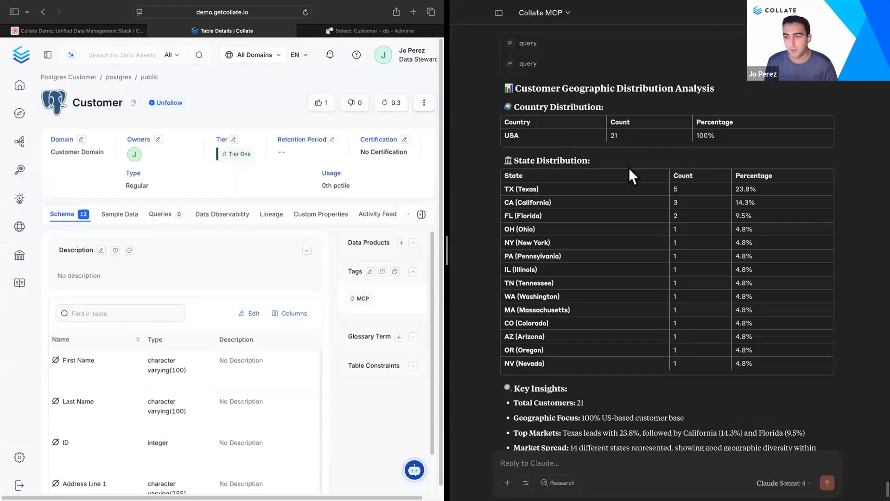
pyautogui.scroll(-1, 628, 171)
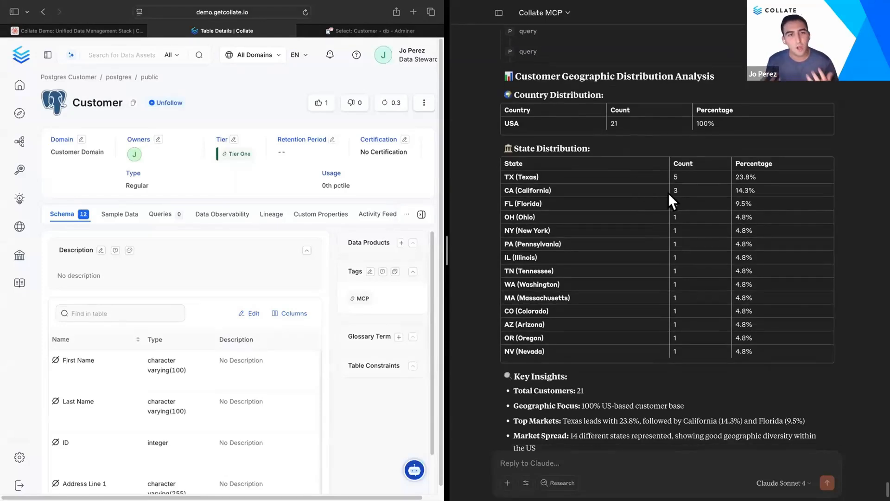
pyautogui.click(650, 463)
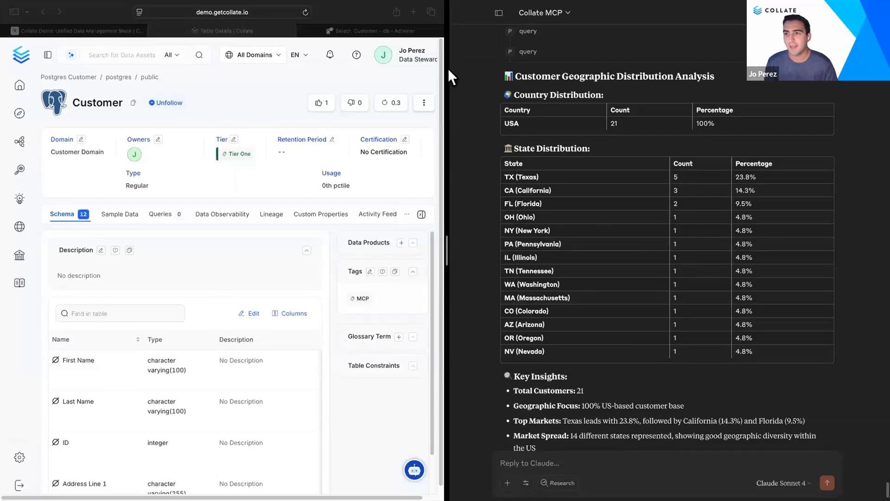
pyautogui.click(411, 35)
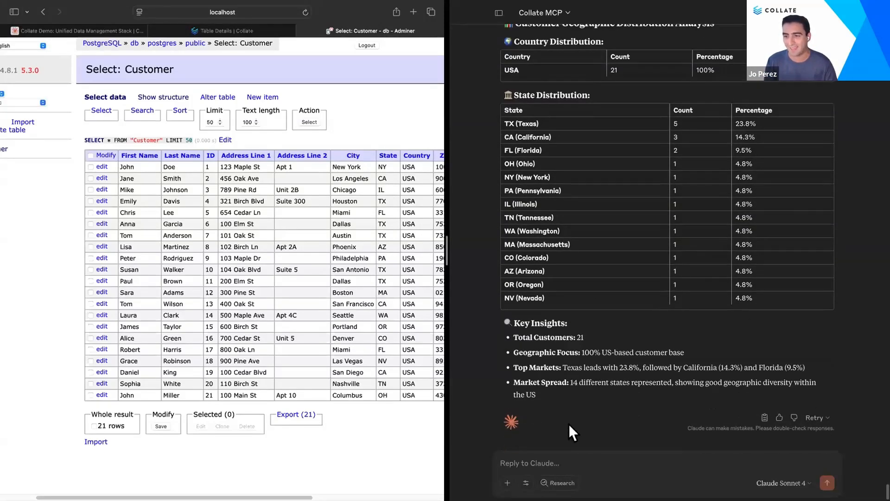
pyautogui.click(544, 455)
pyautogui.click(233, 30)
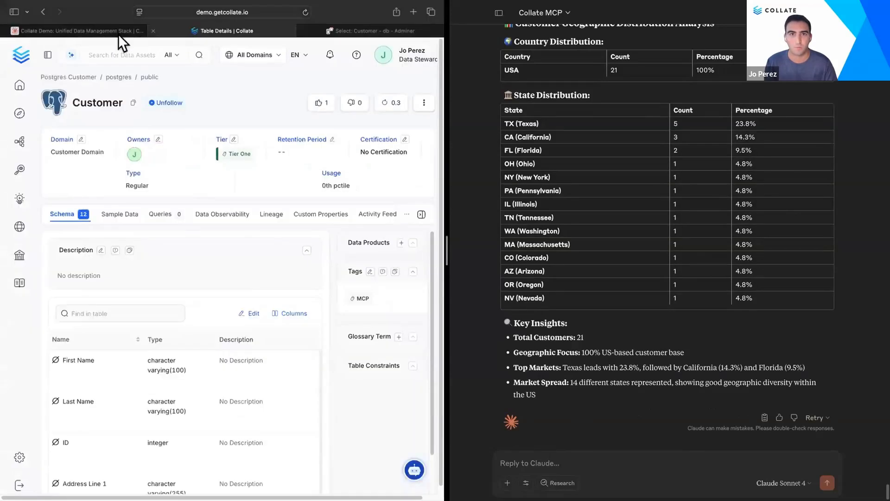
# Step: Open the Glossary page in Collate and ask Claude to create a Reference Data glossary
pyautogui.moveTo(21, 261)
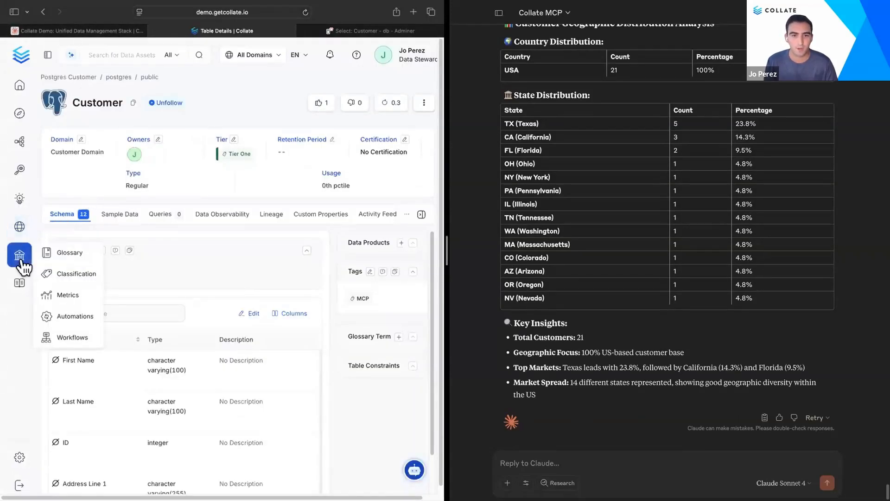
pyautogui.click(58, 255)
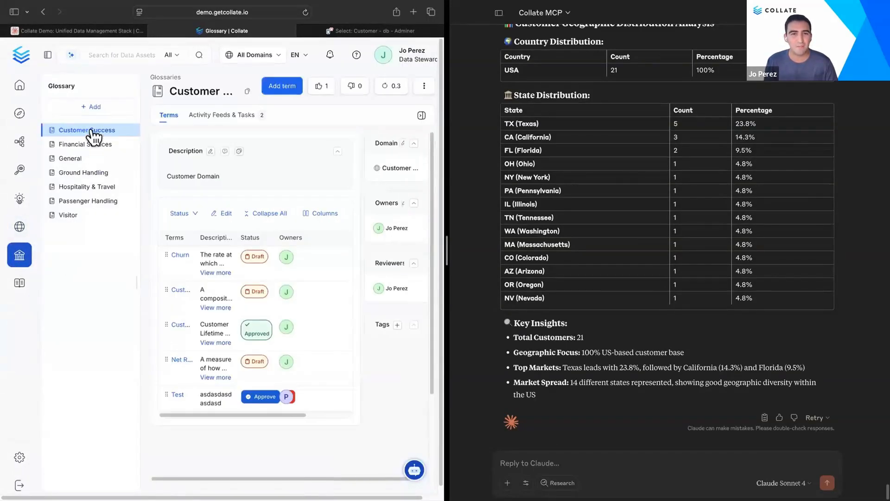
pyautogui.click(570, 460)
pyautogui.write('Create a Reference Data glossary')
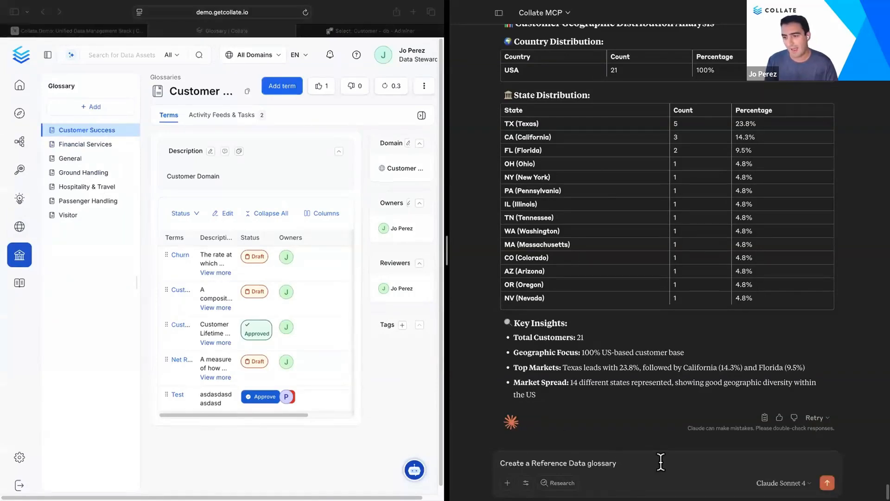
pyautogui.press('Return')
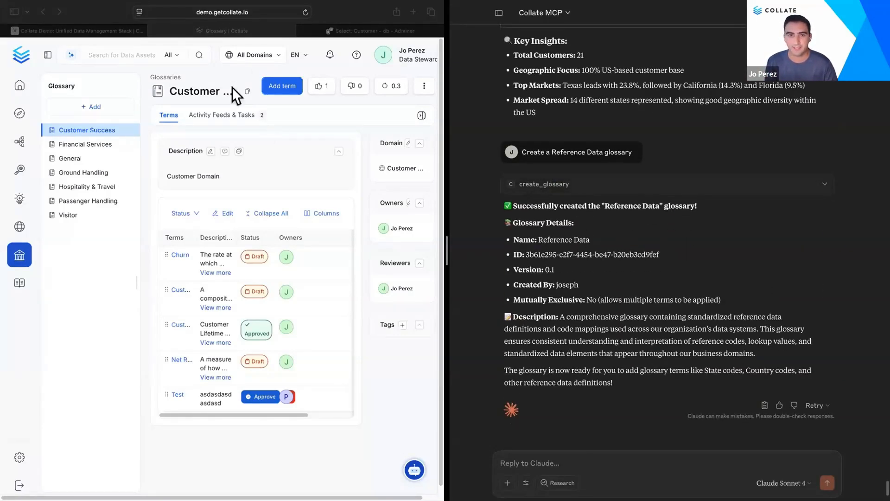
# Step: Open the new Reference Data glossary in Collate and ask Claude to create Country and State terms in Reference Data
pyautogui.click(305, 12)
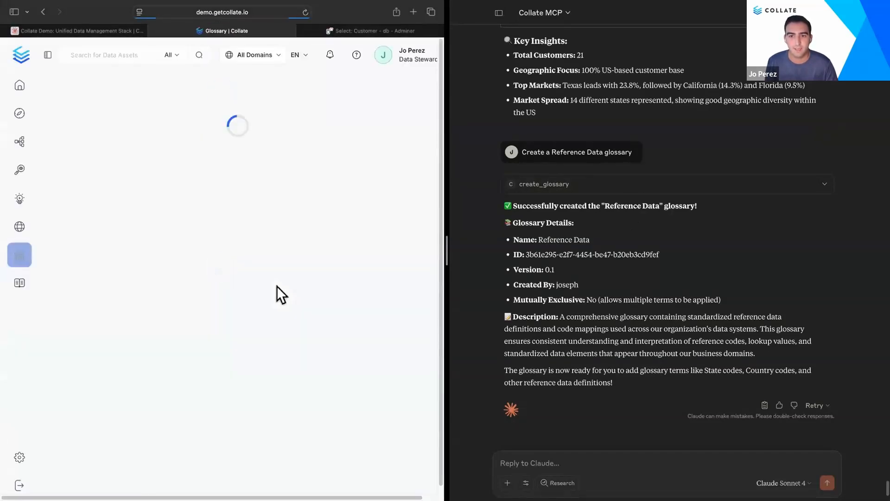
pyautogui.click(103, 215)
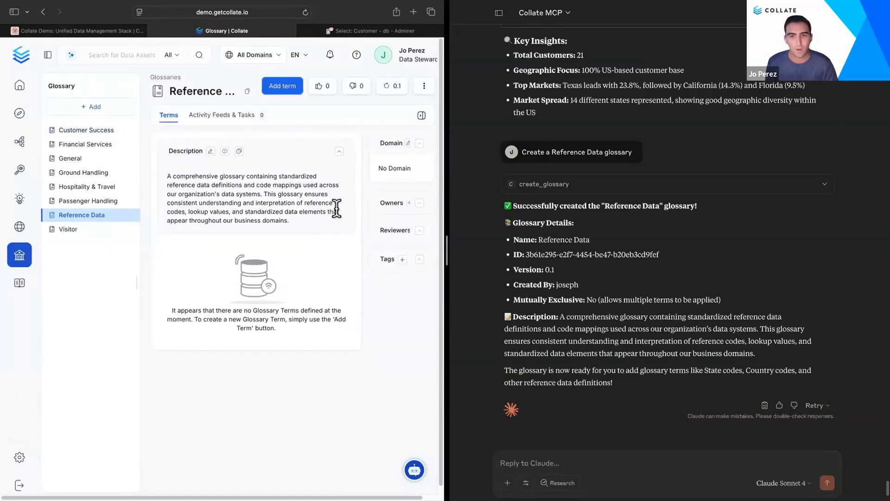
pyautogui.click(581, 461)
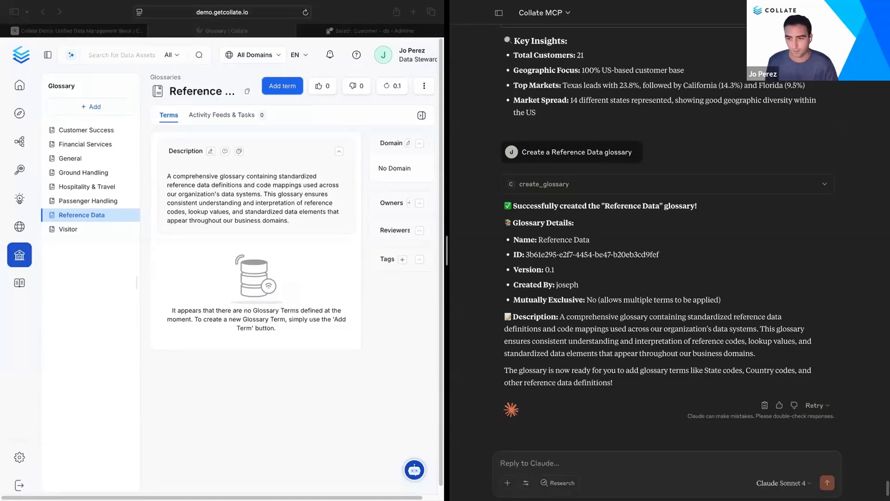
pyautogui.write('Create Country and State terms in Reference Data')
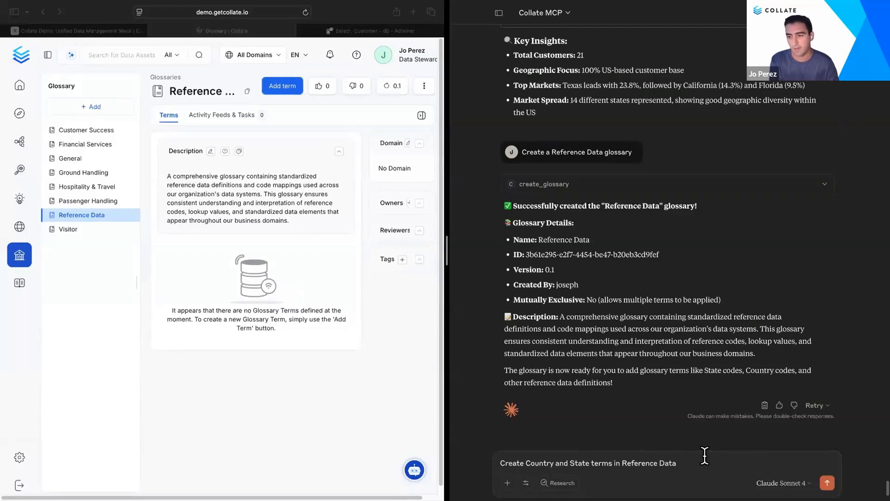
pyautogui.press('Return')
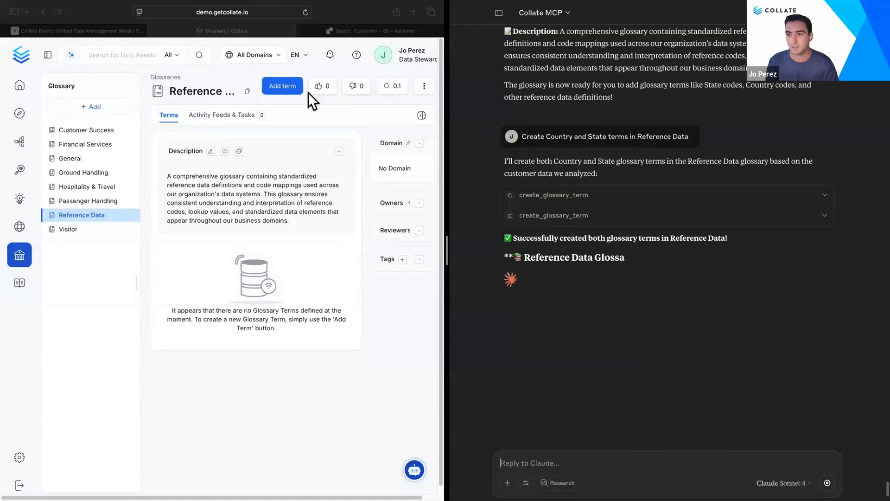
# Step: Refresh the Reference Data glossary, open the Country term and read its full description
pyautogui.click(305, 13)
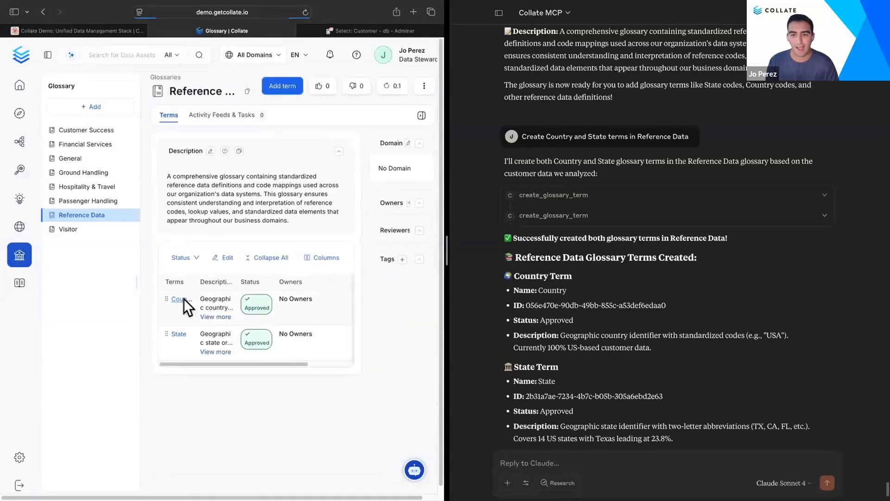
pyautogui.click(181, 298)
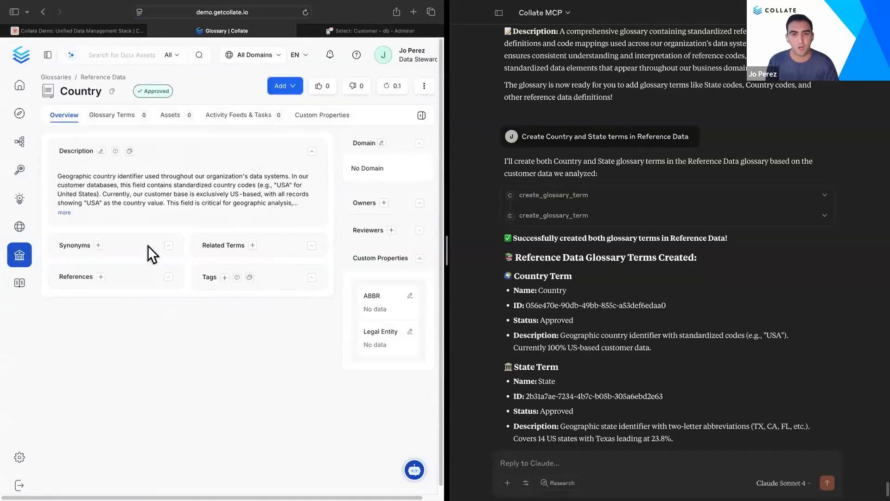
pyautogui.click(65, 212)
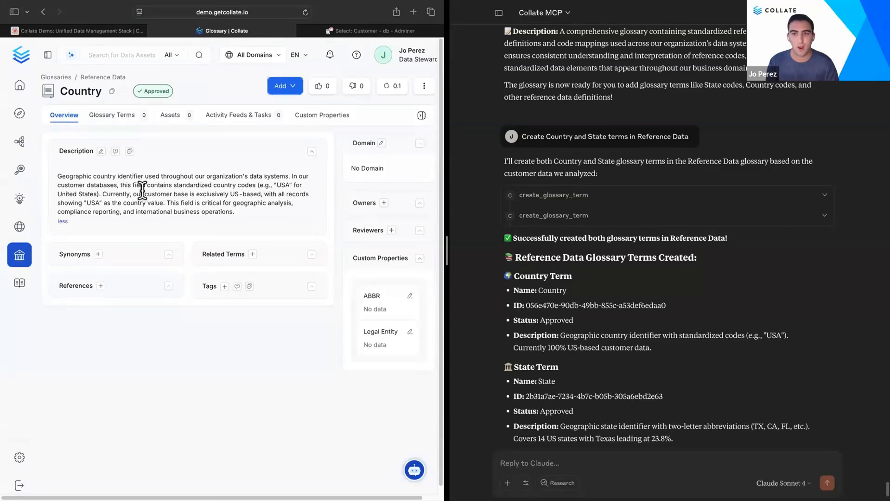
pyautogui.moveTo(102, 194); pyautogui.dragTo(307, 203)
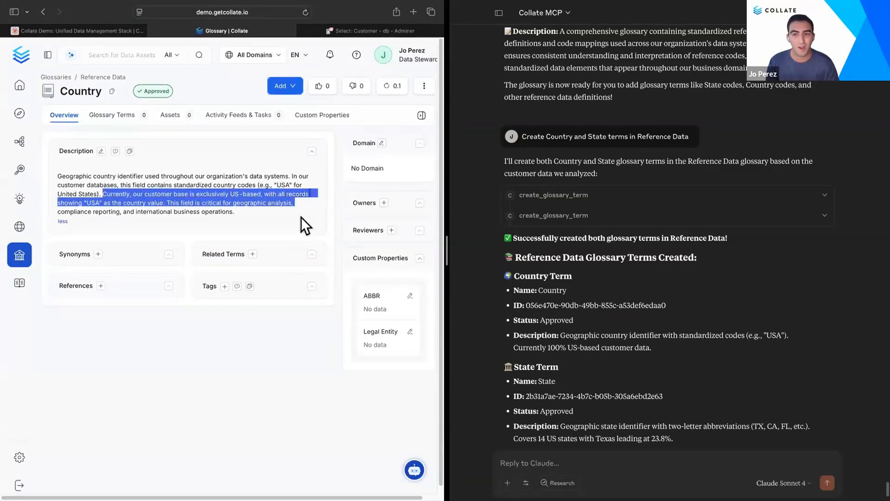
pyautogui.click(301, 217)
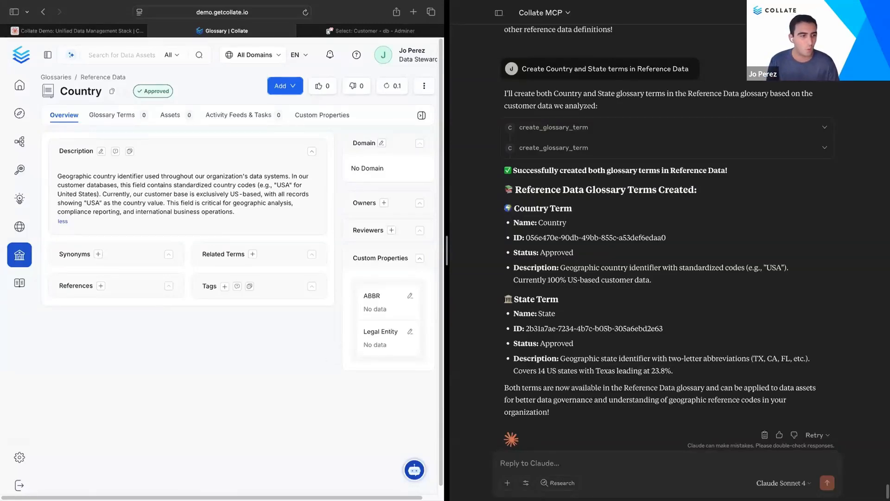
# Step: Ask Claude to create a test case on the Country column in the customer table so that the value must be USA
pyautogui.press('super+Tab')
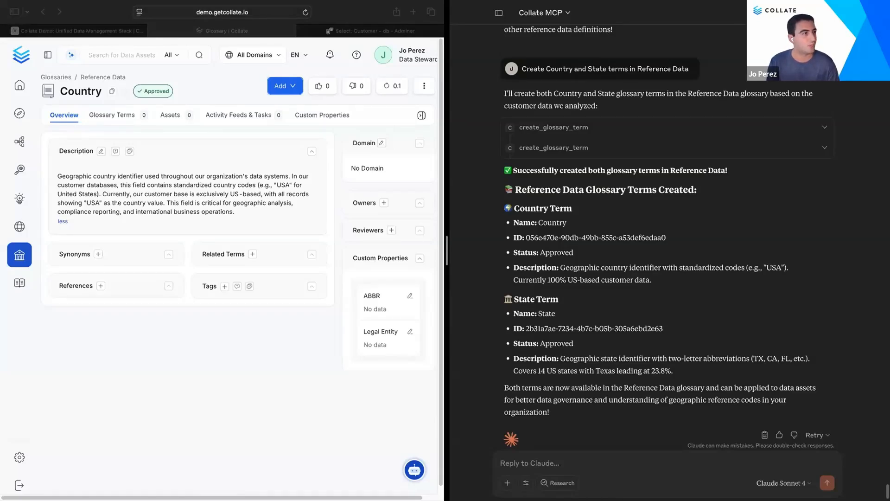
pyautogui.write('Create ')
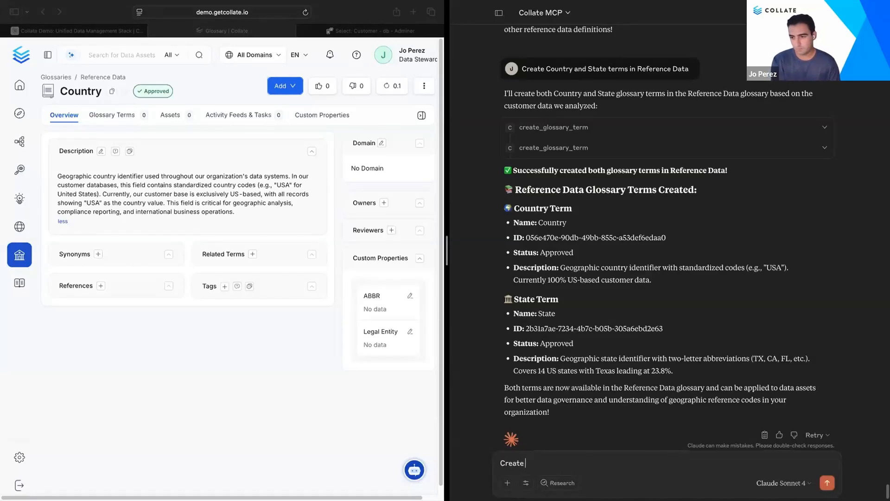
pyautogui.write('a test ca')
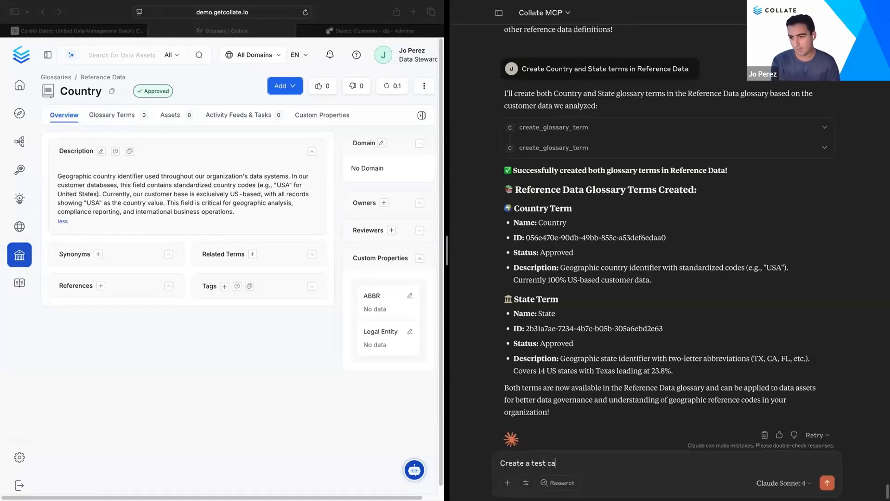
pyautogui.write('se on Cou')
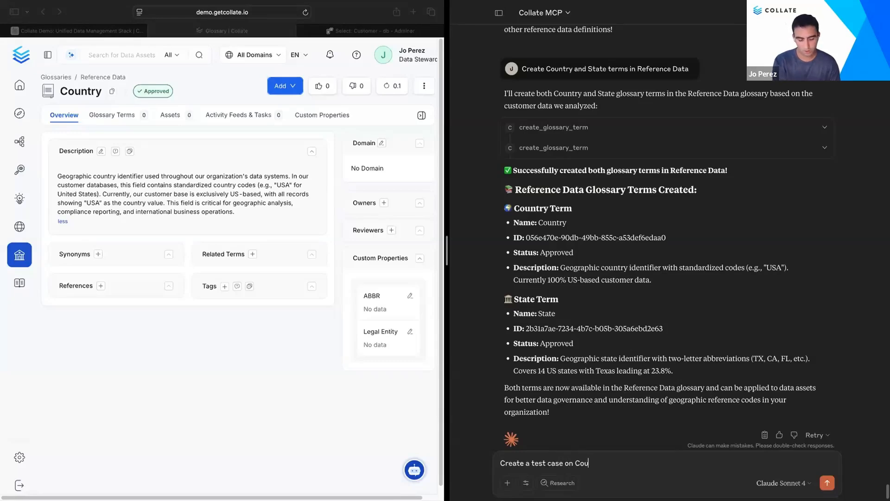
pyautogui.write('ntry colu')
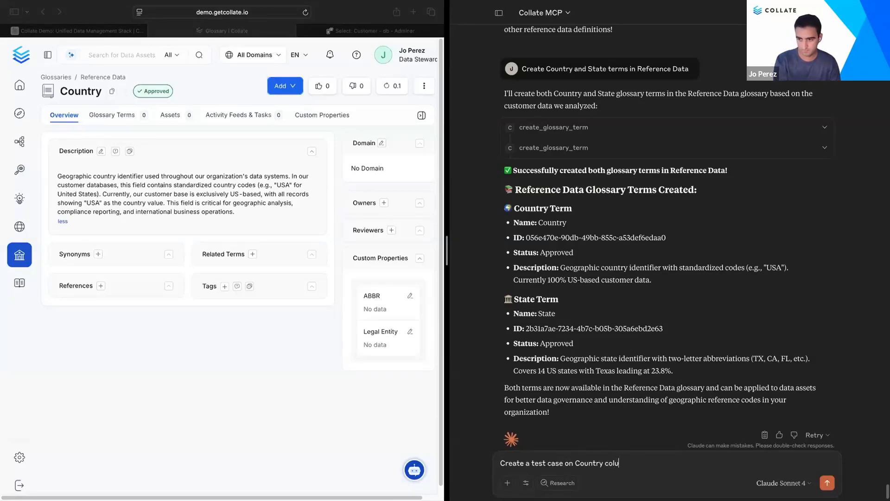
pyautogui.write('mn in')
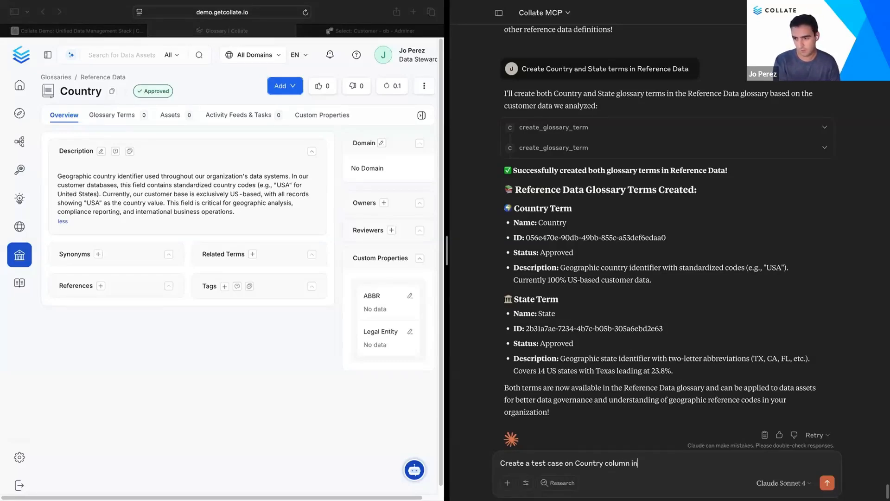
pyautogui.write(' our cus')
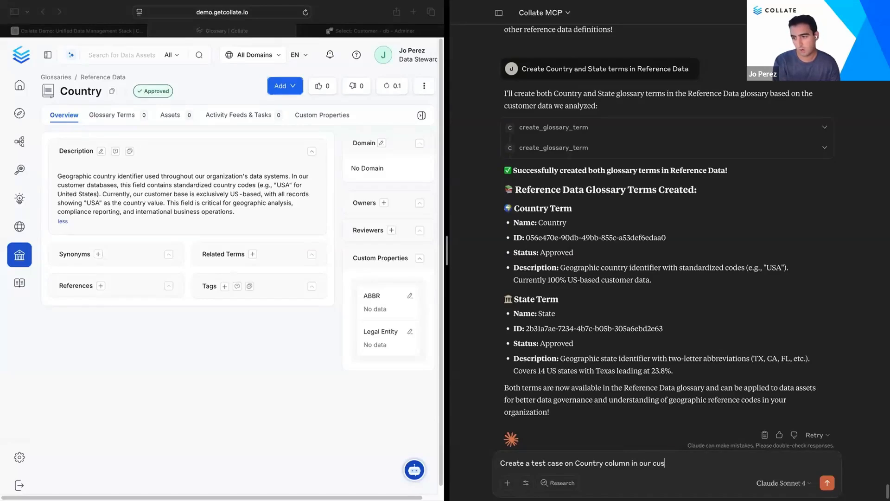
pyautogui.write('tomer table')
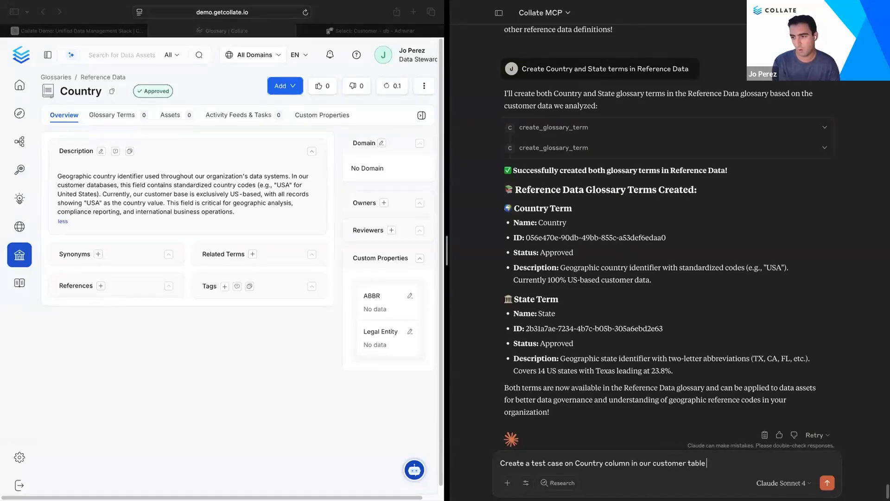
pyautogui.write(' so')
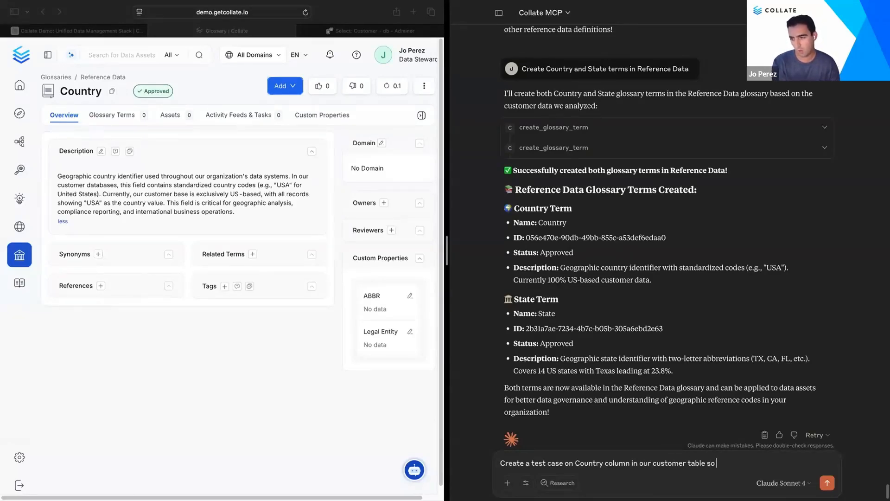
pyautogui.write(' that  the value must be USA')
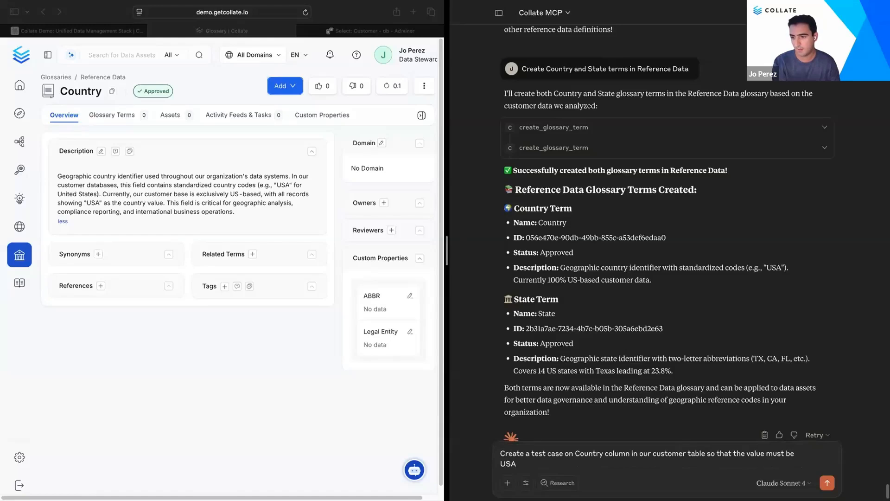
pyautogui.press('Return')
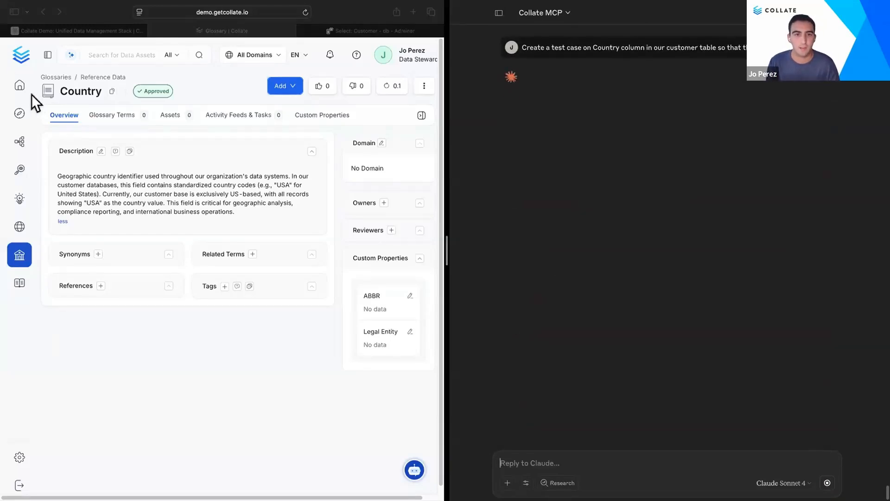
# Step: Open the Customer table from recent views and go to its Data Quality test cases
pyautogui.click(18, 88)
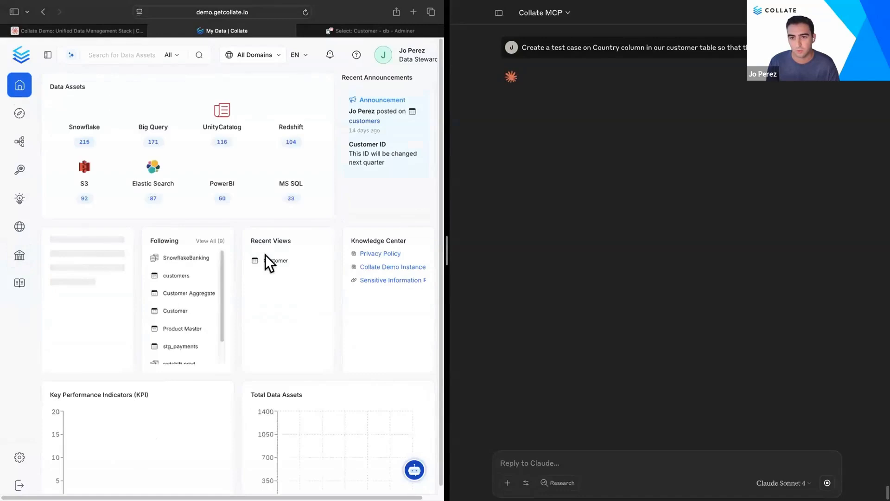
pyautogui.click(274, 260)
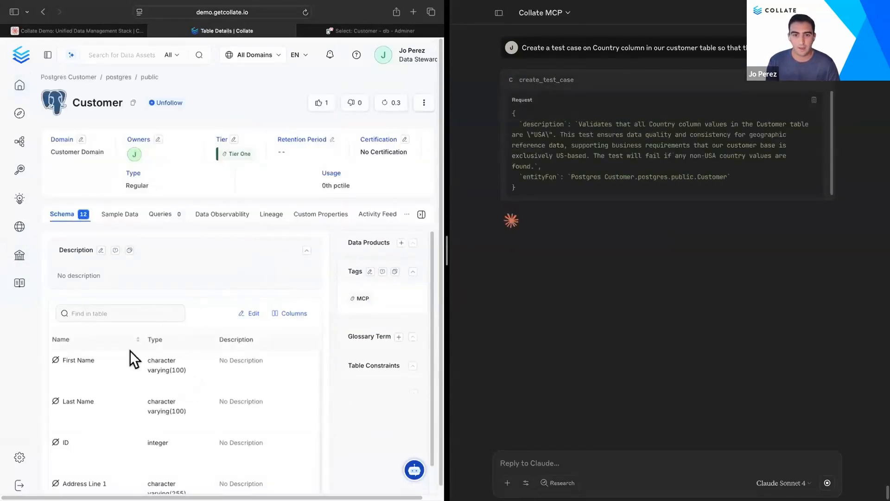
pyautogui.click(234, 216)
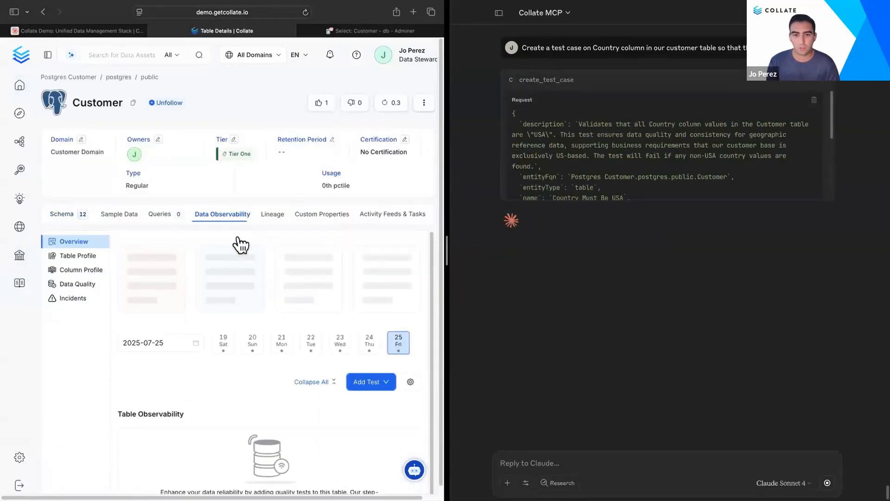
pyautogui.click(80, 284)
pyautogui.scroll(-1, 260, 381)
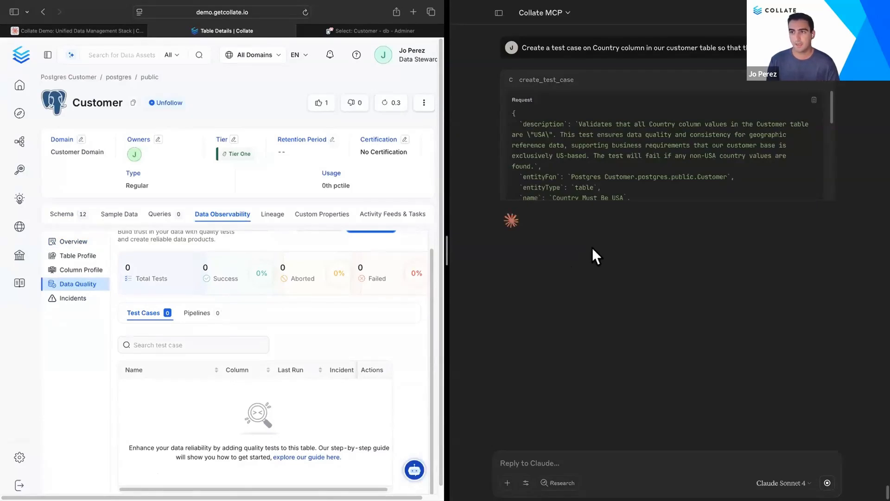
pyautogui.scroll(-1, 314, 329)
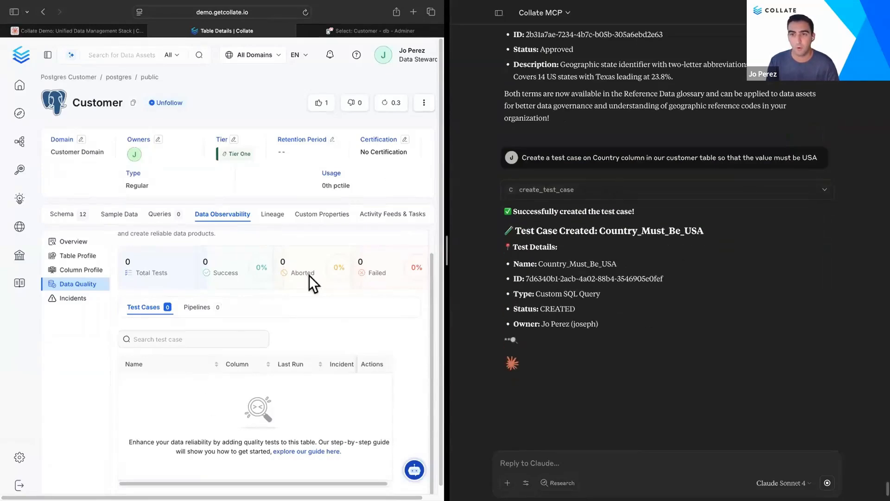
# Step: Refresh the Data Quality page and open the Country_Must_Be_USA test case details
pyautogui.click(305, 13)
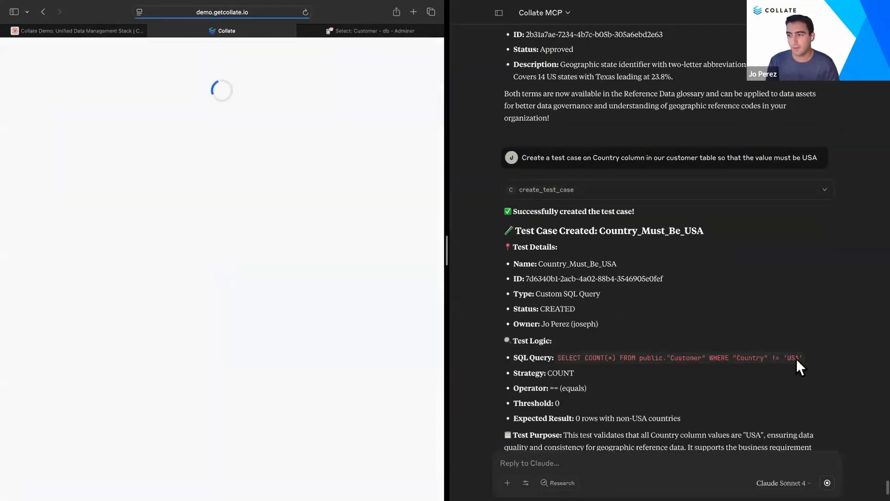
pyautogui.scroll(-1, 186, 413)
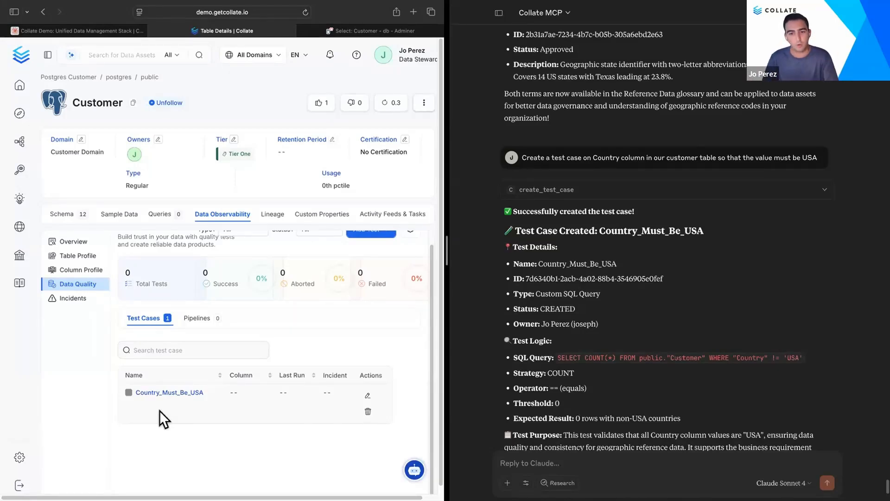
pyautogui.click(167, 395)
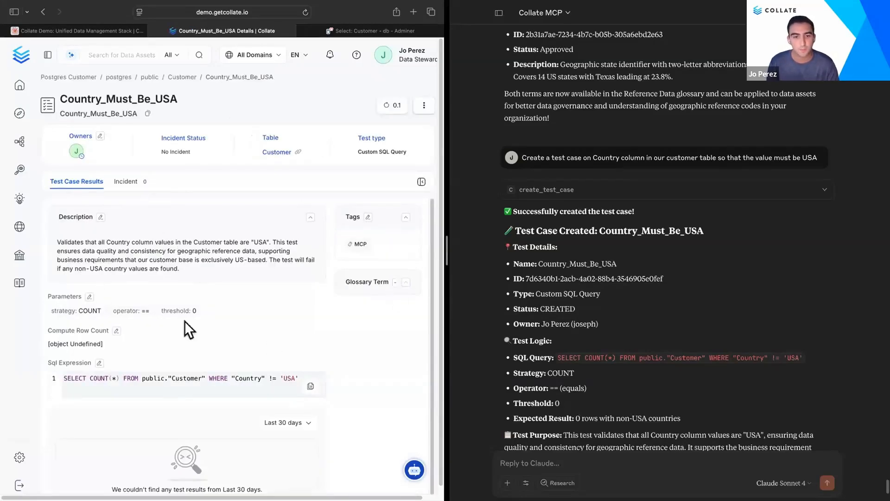
pyautogui.scroll(-1, 222, 371)
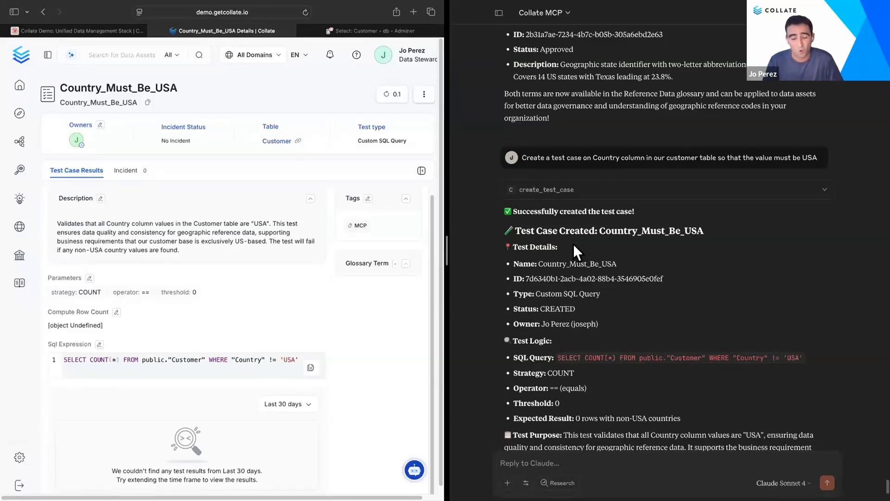
# Step: Ask Claude to give a QUICK recap of what we just did
pyautogui.click(556, 465)
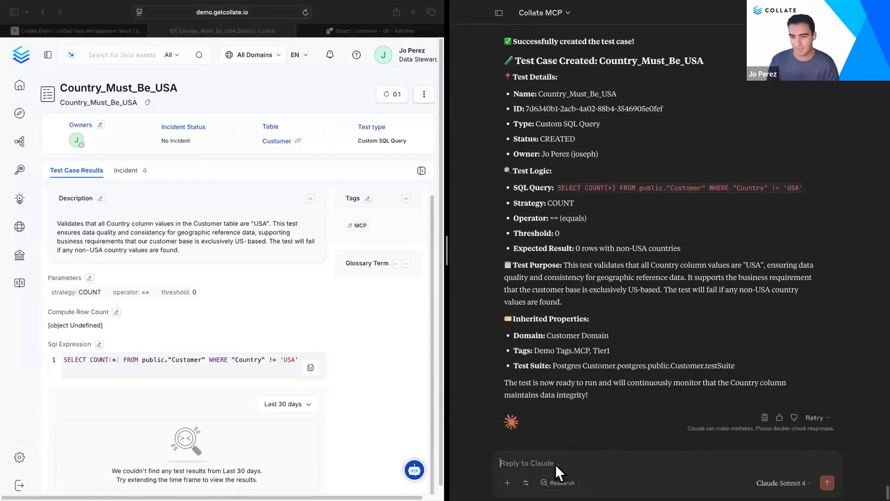
pyautogui.write('Give me a QUICK recap of what w e')
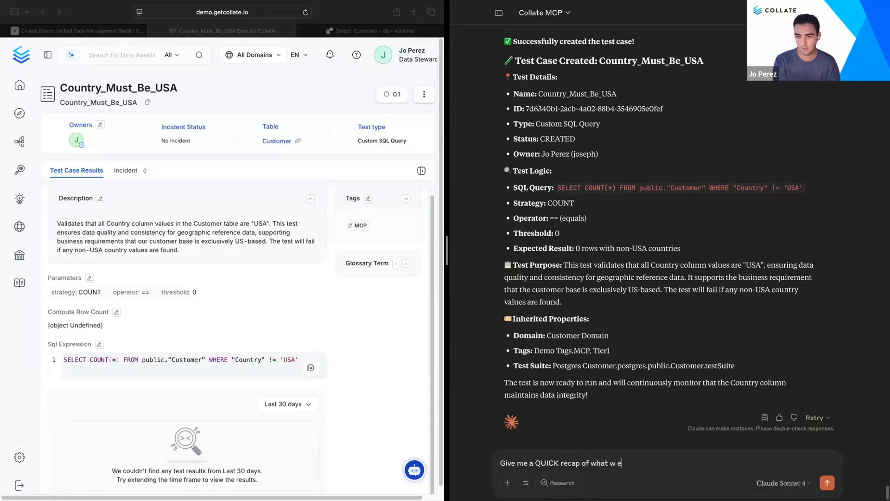
pyautogui.press('BackSpace')
pyautogui.press('BackSpace')
pyautogui.write('e just did')
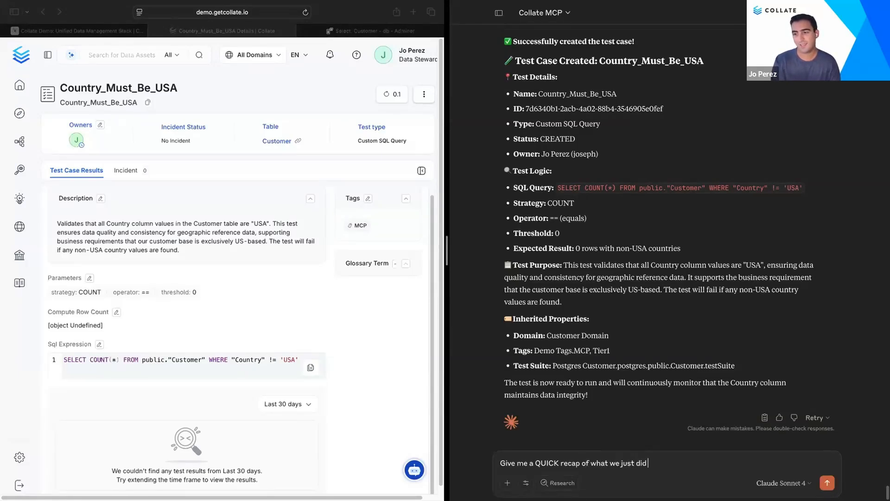
pyautogui.press('Return')
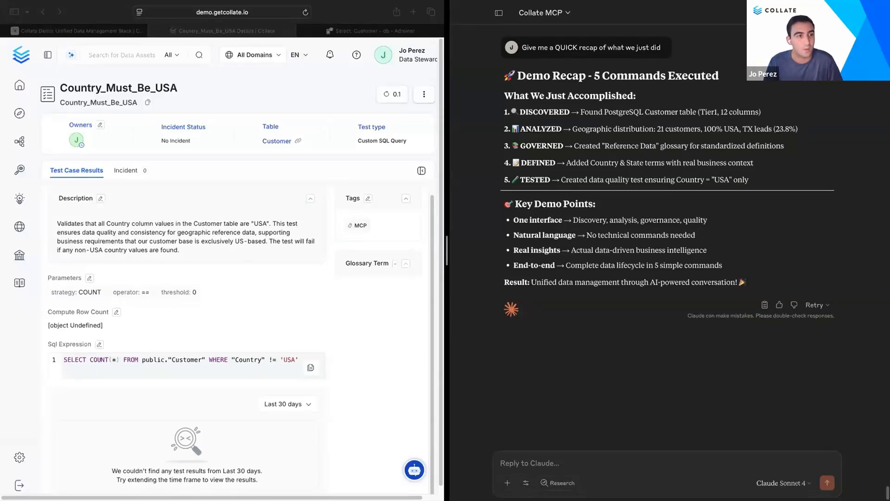
pyautogui.moveTo(466, 23)
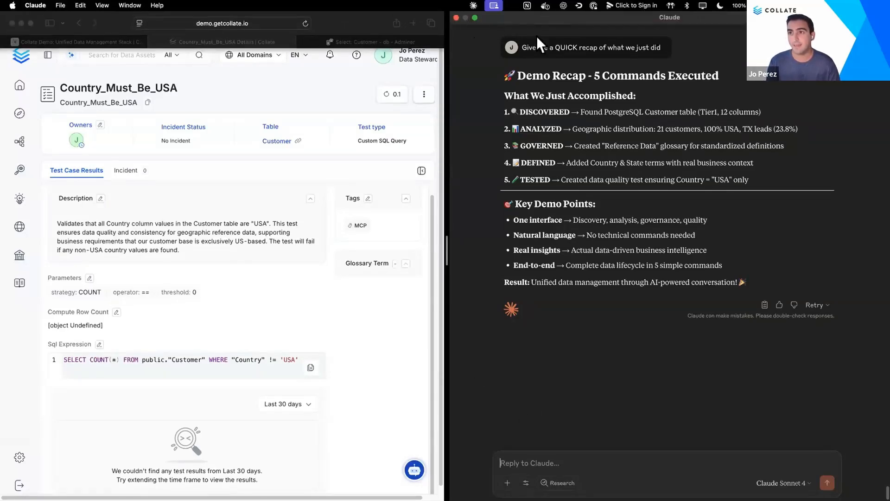
# Step: Open the Developer settings to inspect the postgres MCP server configuration, and glance at the Customer table in Adminer
pyautogui.moveTo(503, 20)
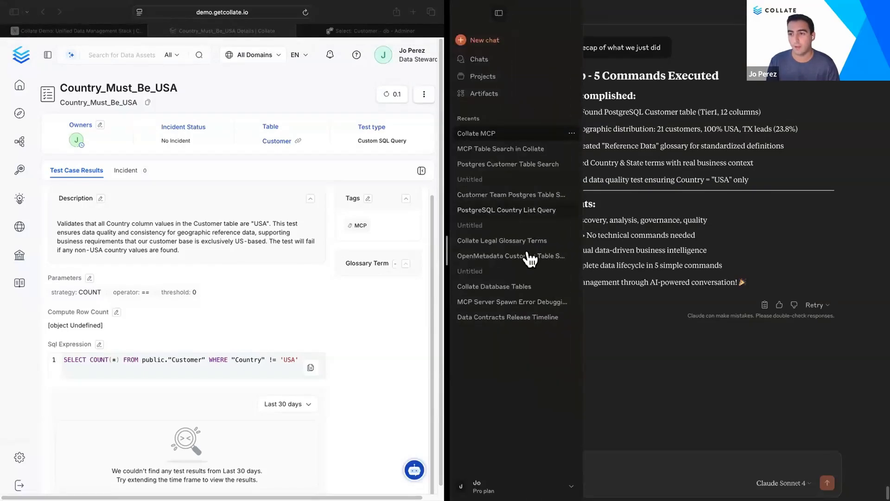
pyautogui.click(534, 485)
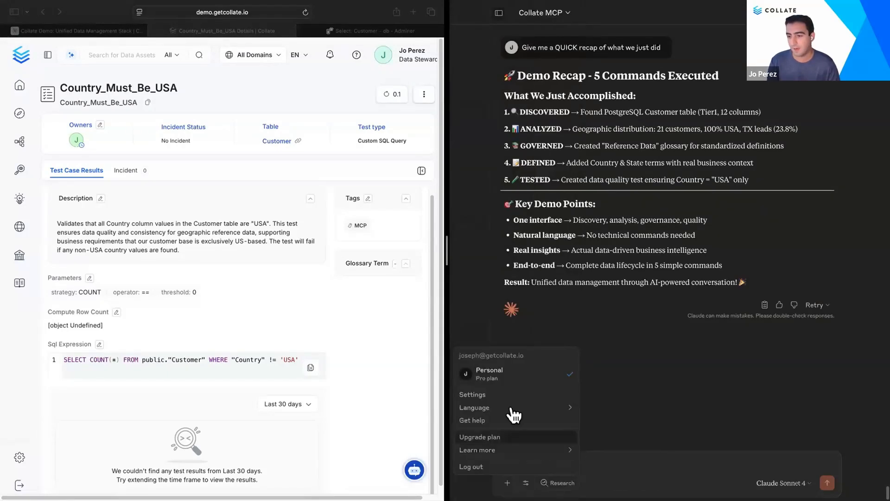
pyautogui.click(506, 398)
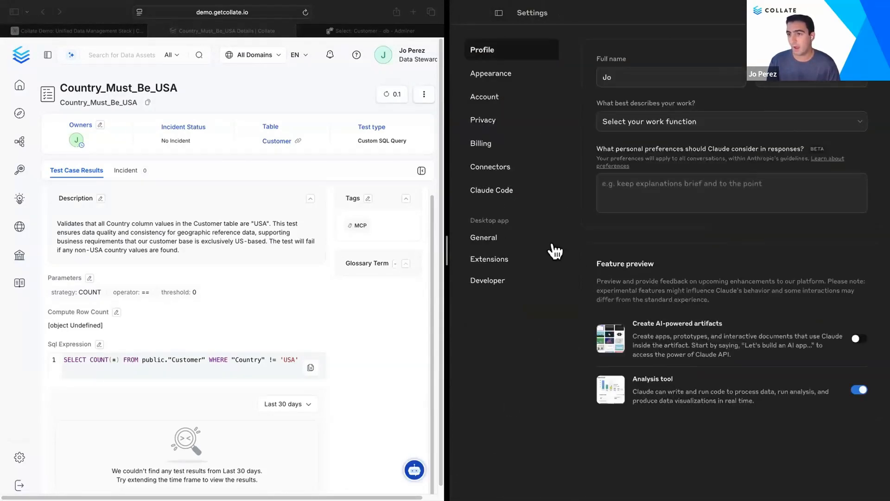
pyautogui.click(500, 283)
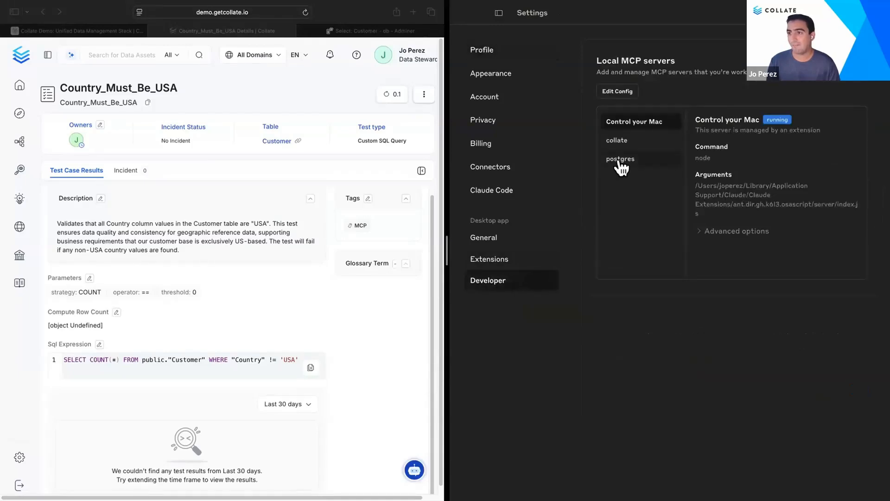
pyautogui.click(620, 162)
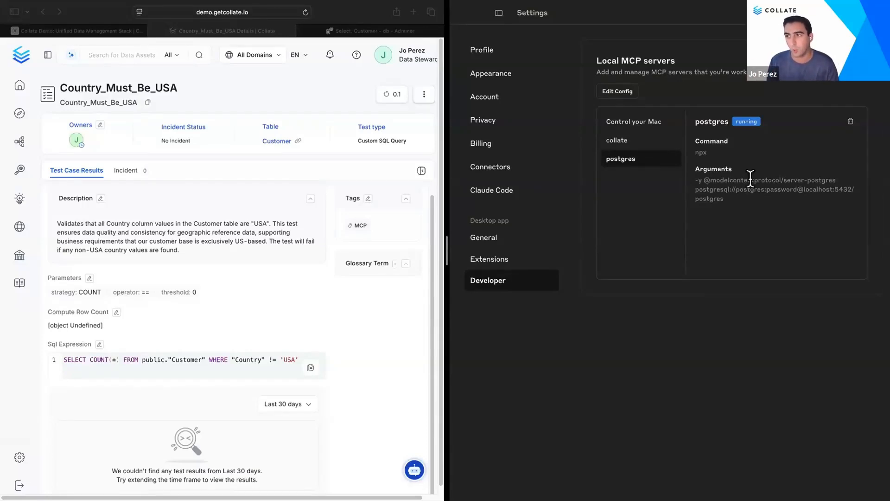
pyautogui.click(353, 34)
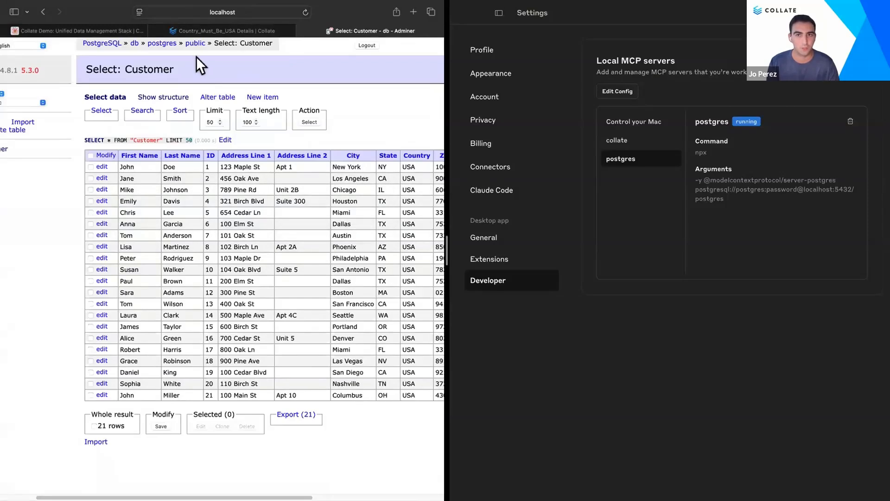
pyautogui.click(259, 31)
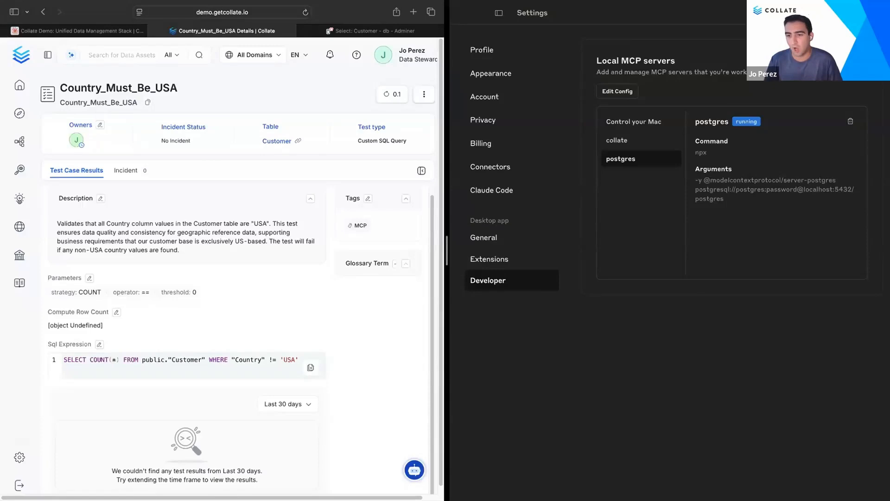
# Step: Start a new chat and browse the available Claude models and the connectors in the search and tools menu
pyautogui.click(500, 12)
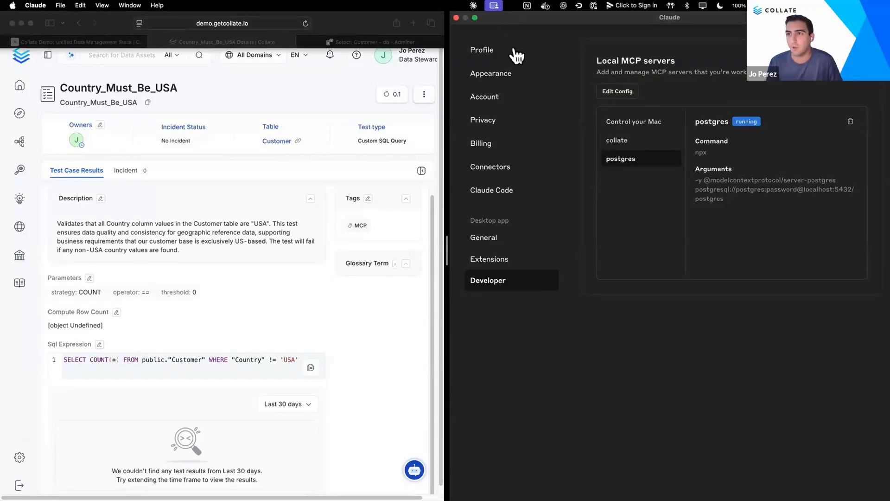
pyautogui.click(487, 52)
pyautogui.click(499, 13)
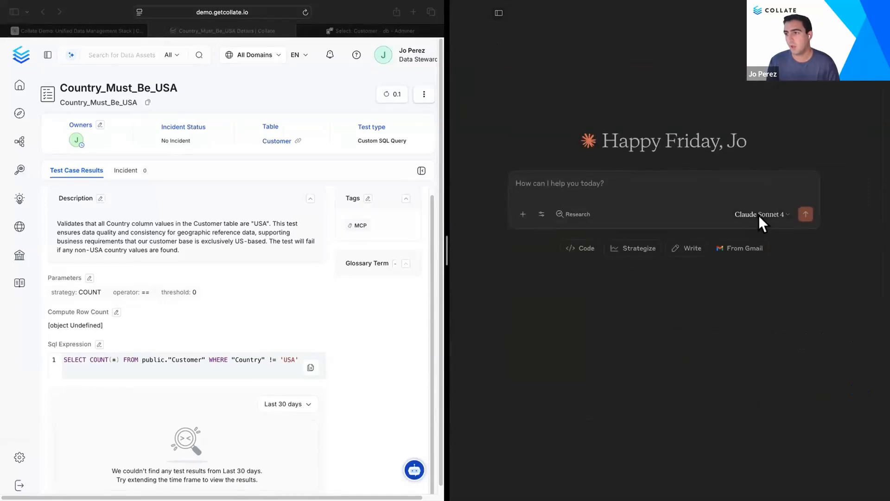
pyautogui.click(760, 214)
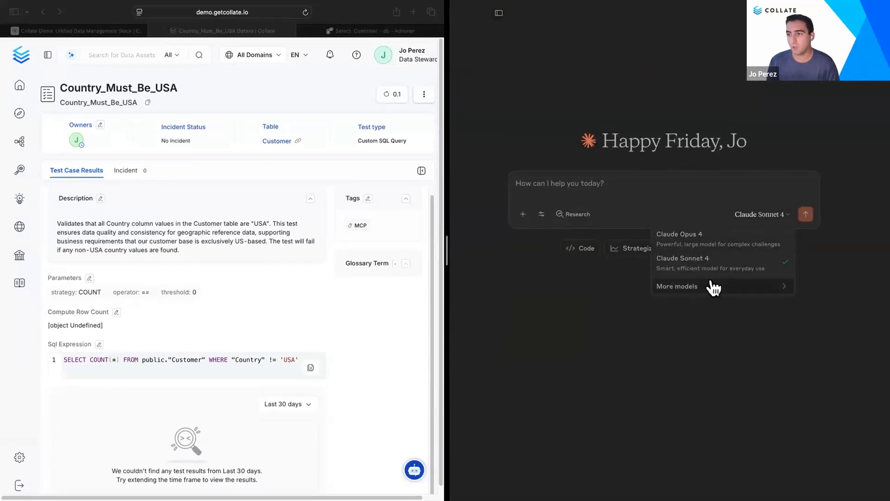
pyautogui.moveTo(701, 294)
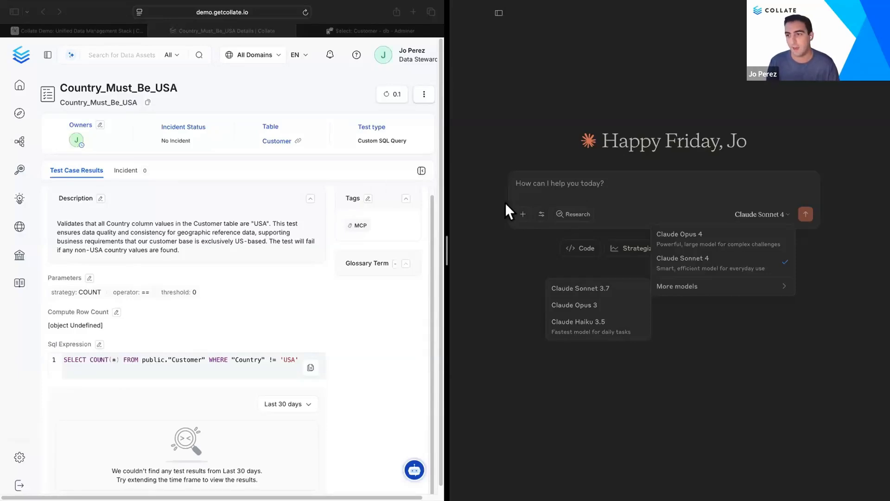
pyautogui.click(578, 182)
pyautogui.click(542, 214)
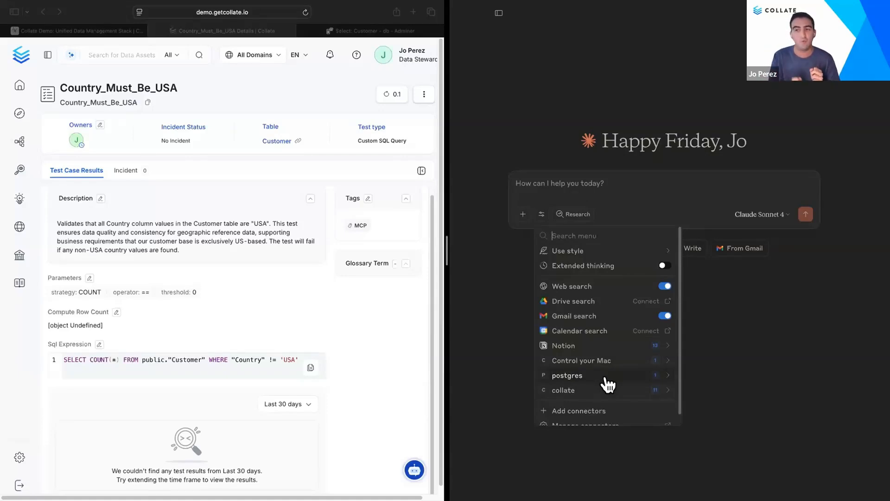
# Step: Reopen the Collate MCP conversation and scroll back through the earlier prompts and responses
pyautogui.click(498, 12)
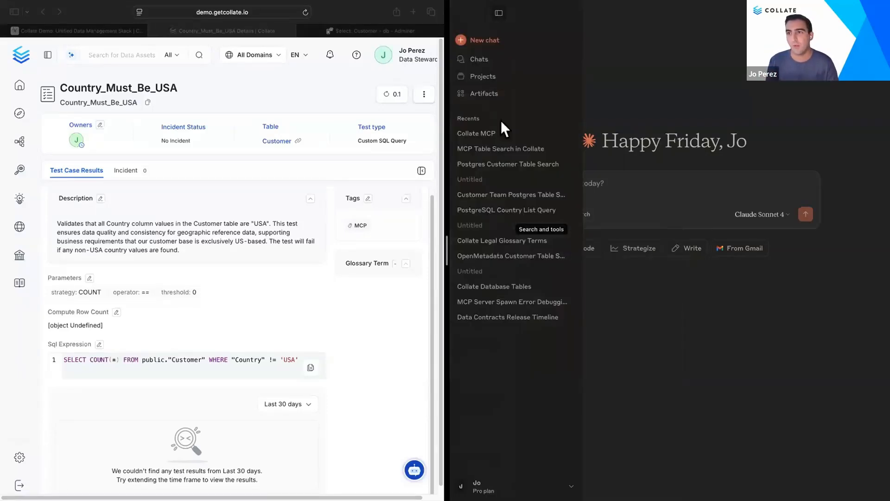
pyautogui.click(499, 135)
pyautogui.scroll(15, 559, 232)
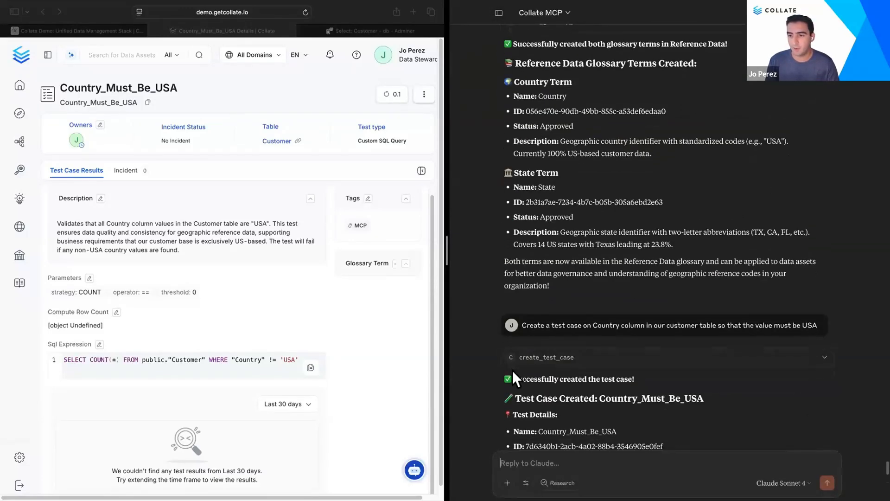
pyautogui.scroll(10, 511, 368)
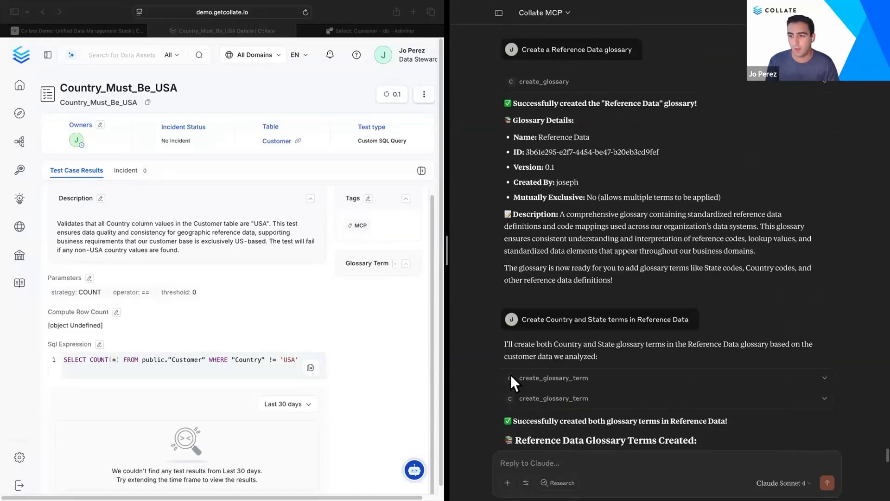
pyautogui.scroll(10, 517, 235)
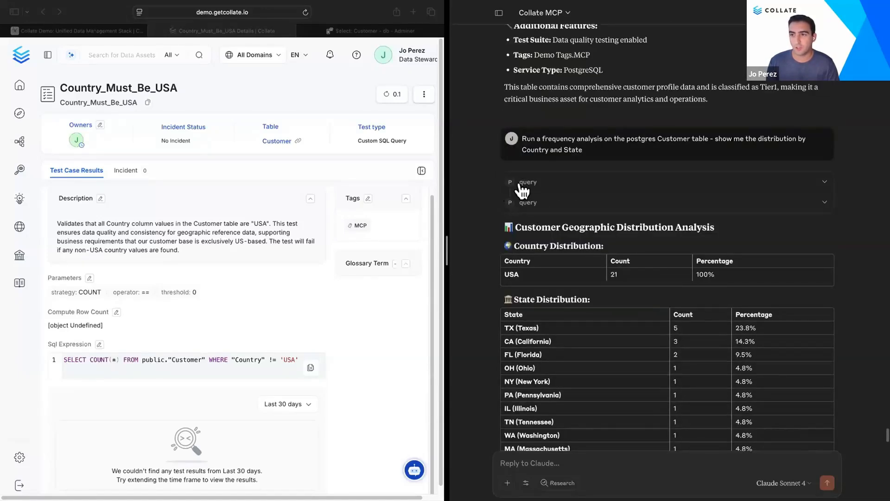
# Step: Show the collate connector's list of MCP tools, then highlight the frequency-analysis prompt in the conversation
pyautogui.click(526, 482)
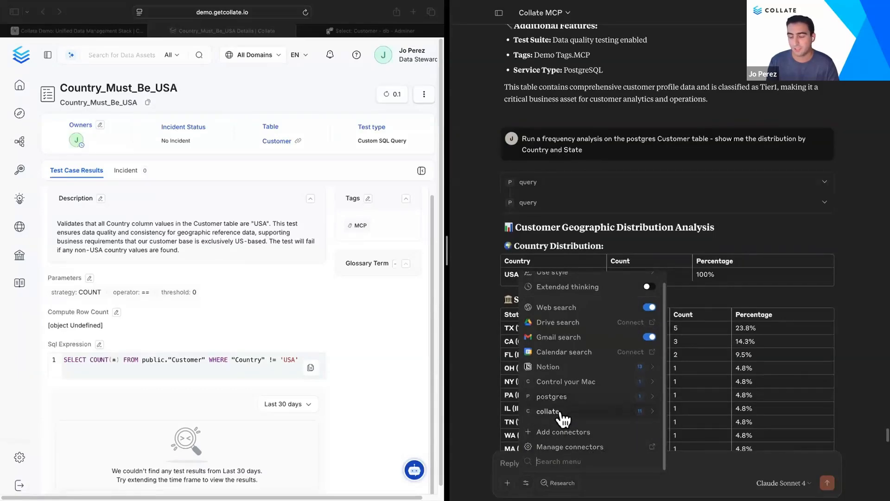
pyautogui.click(652, 411)
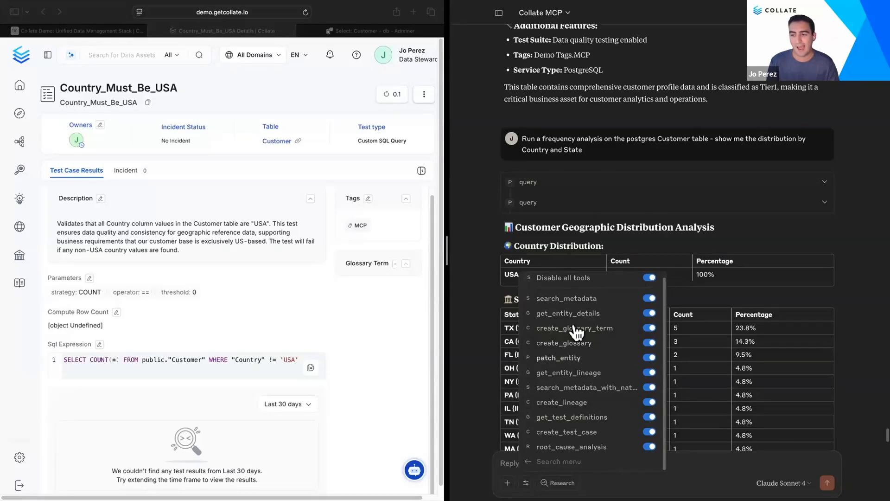
pyautogui.click(477, 284)
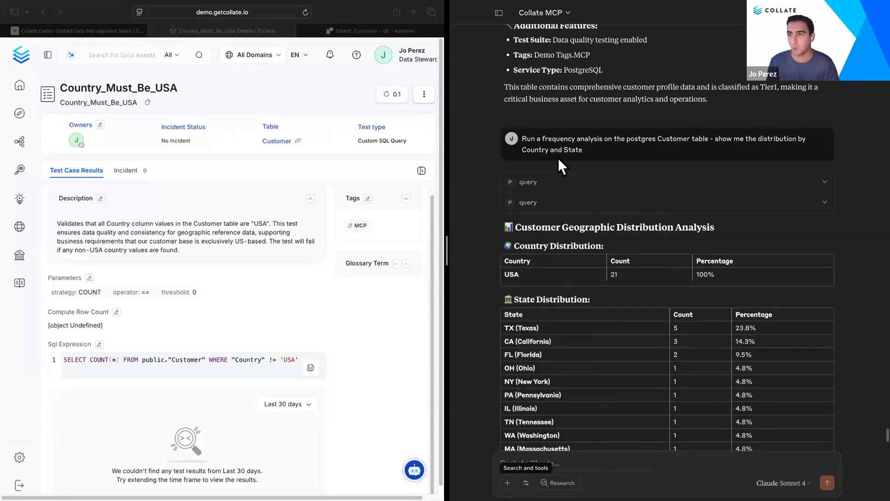
pyautogui.moveTo(583, 150); pyautogui.dragTo(521, 137)
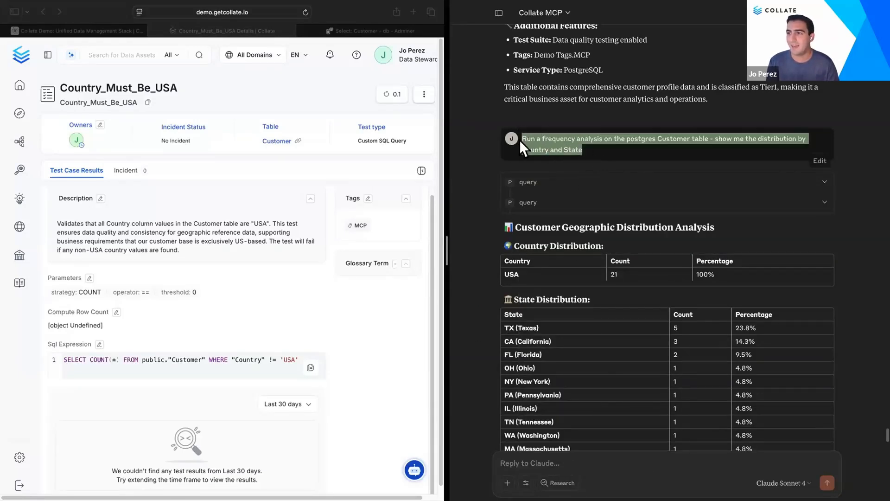
pyautogui.click(460, 149)
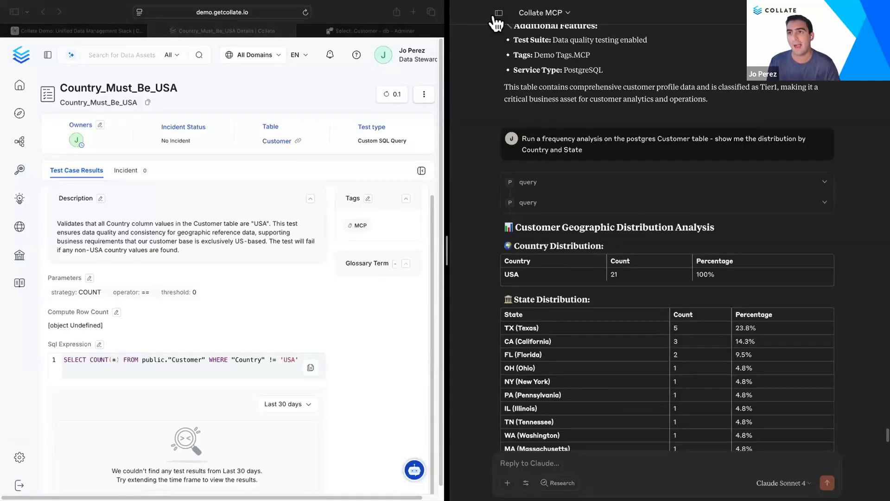
# Step: Open the Developer settings again and inspect the collate MCP server's command and arguments
pyautogui.moveTo(497, 19)
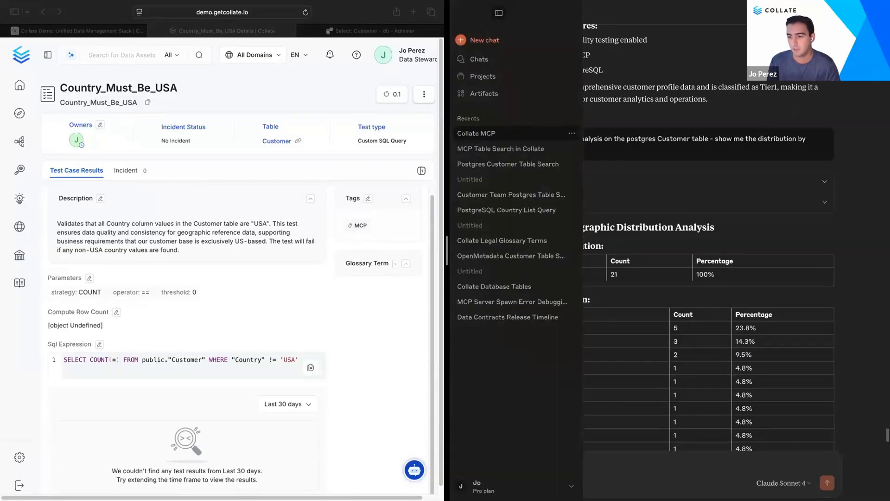
pyautogui.click(478, 482)
pyautogui.click(478, 394)
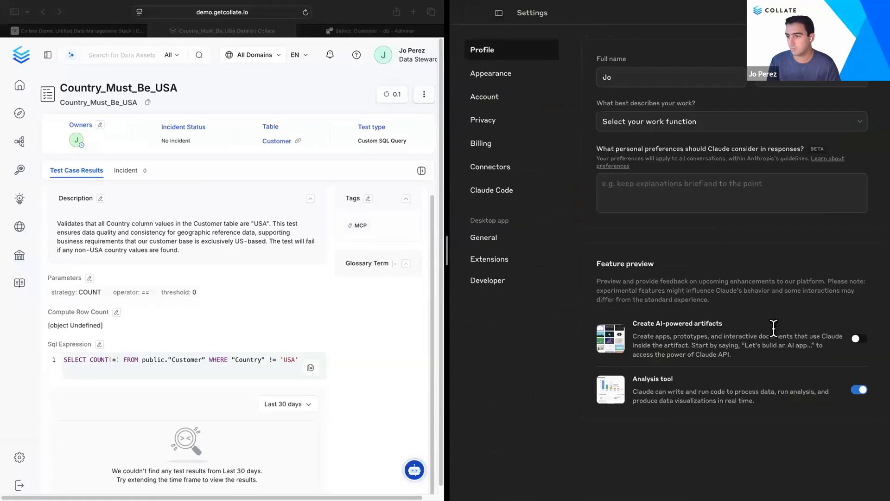
pyautogui.click(506, 263)
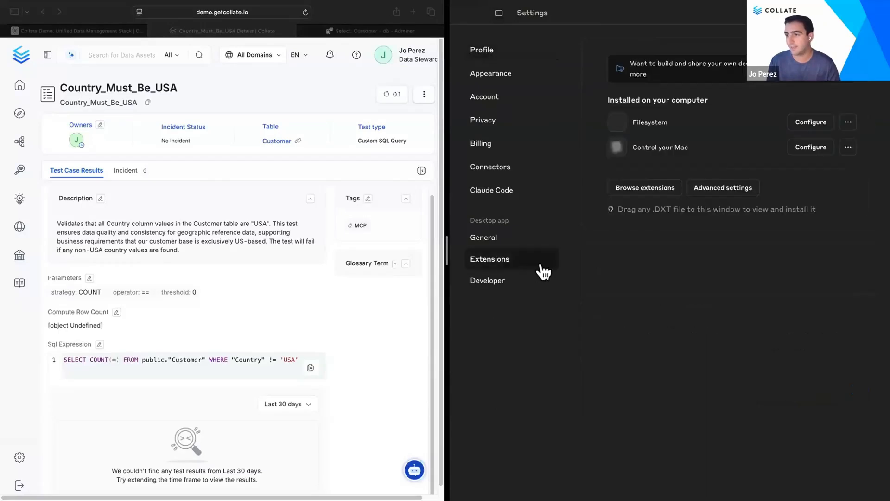
pyautogui.click(521, 279)
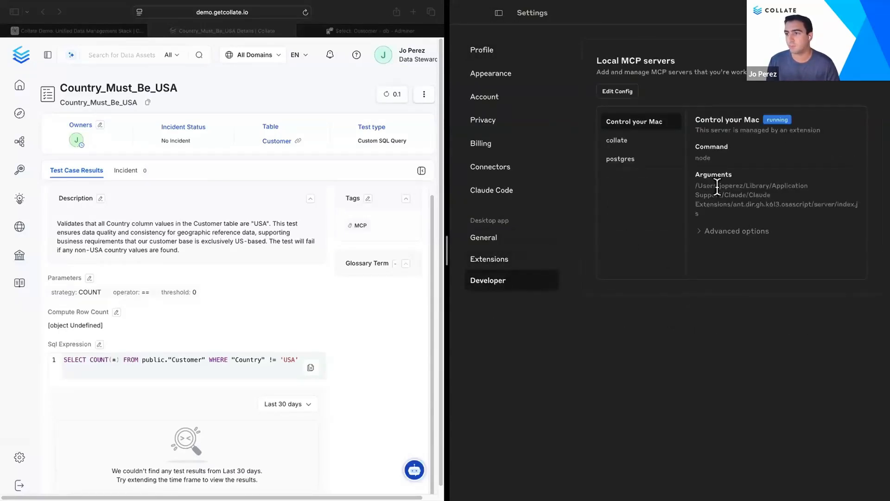
pyautogui.click(617, 140)
pyautogui.moveTo(805, 208); pyautogui.dragTo(693, 208)
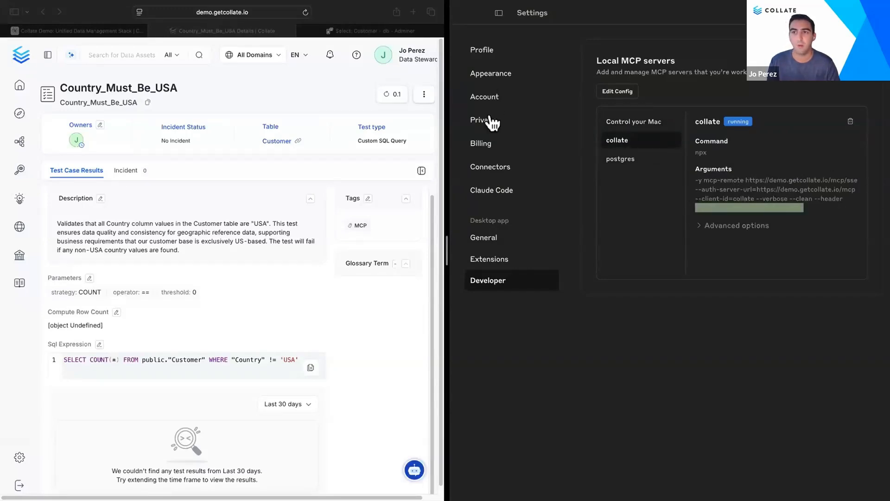